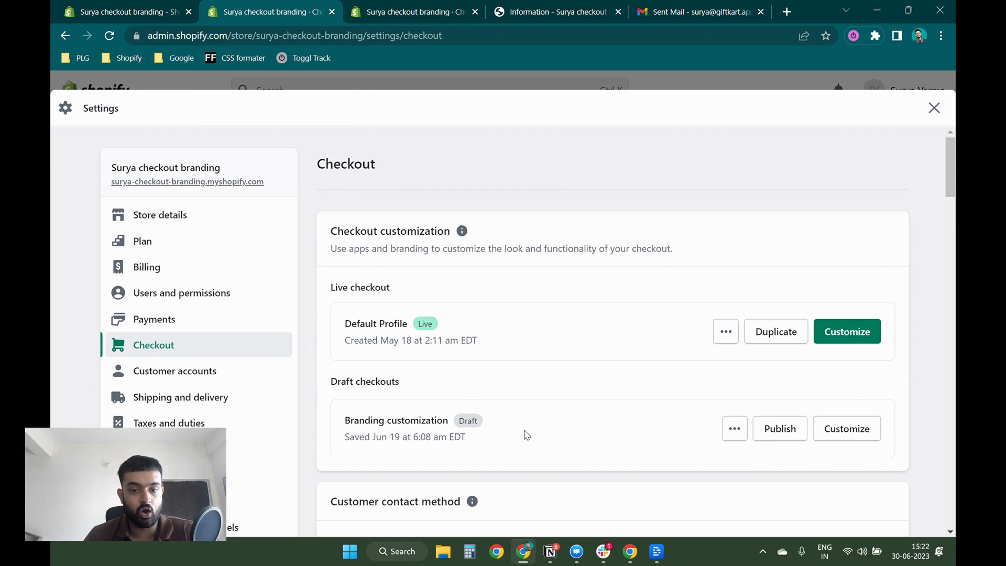
- Review the live Default Profile and the actions available for the Branding customization draft checkout
left_click_drag(356, 325, 386, 325)
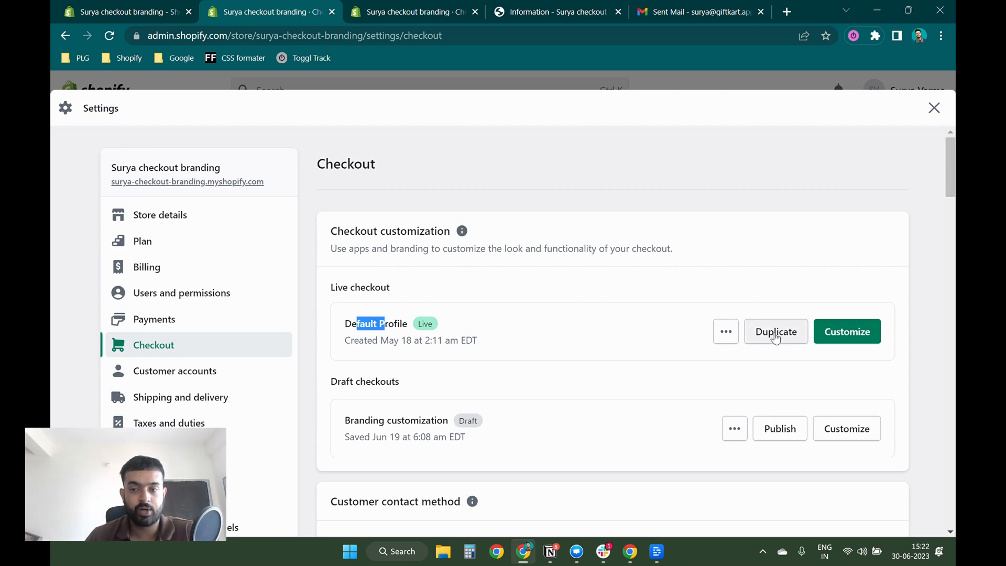
left_click(734, 429)
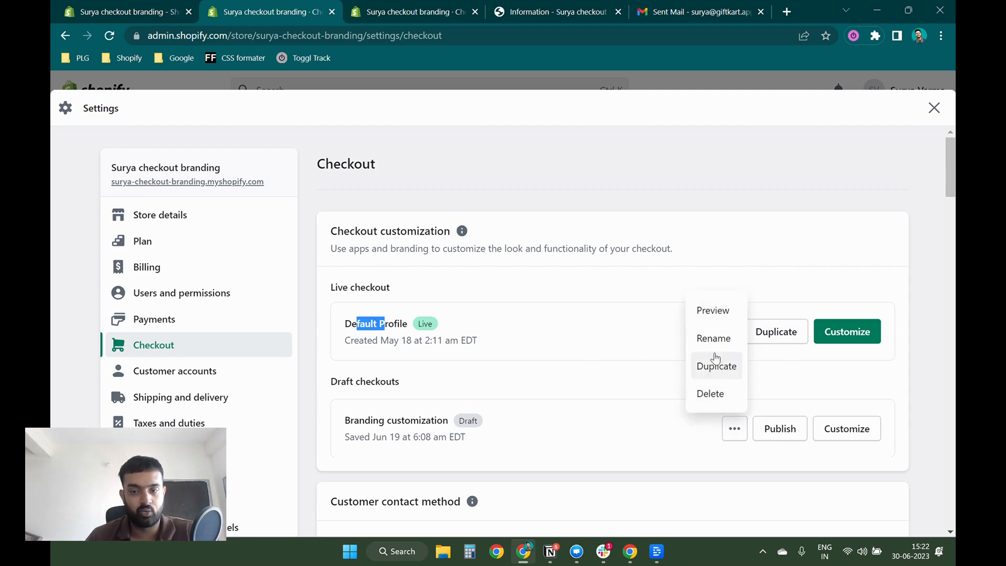
left_click_drag(427, 420, 341, 421)
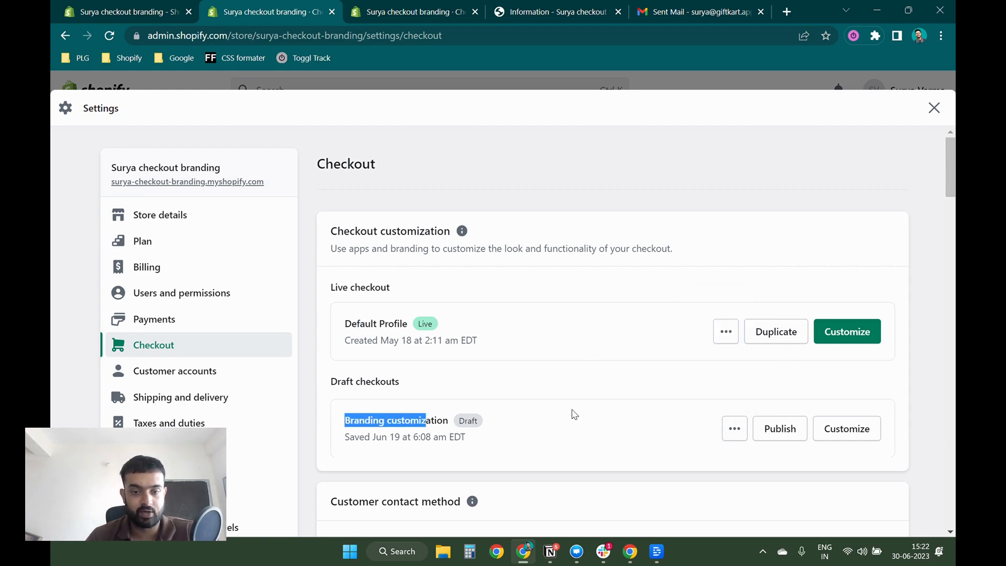
left_click(734, 429)
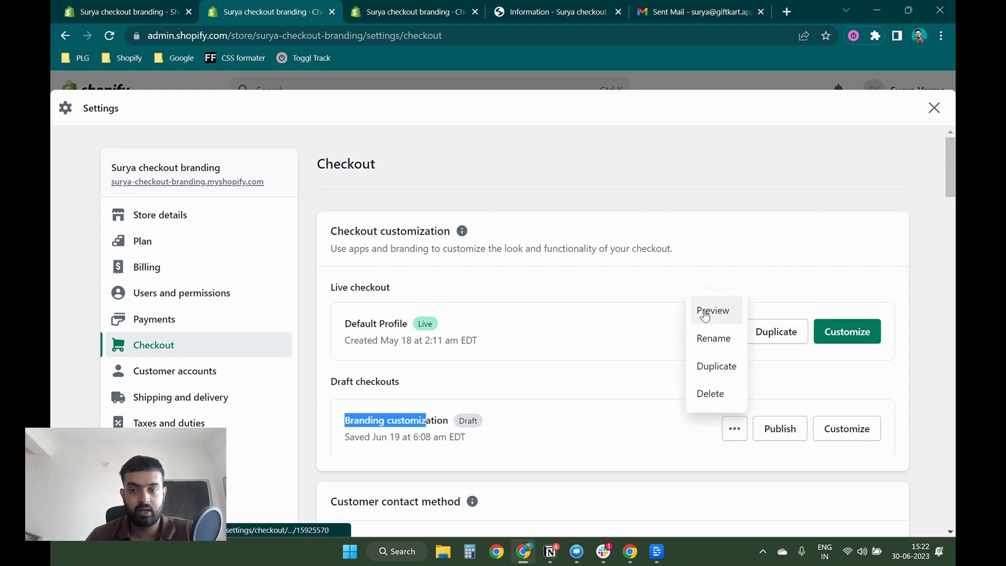
- Open the Branding configuration in the Checkout Wiz app
left_click(550, 11)
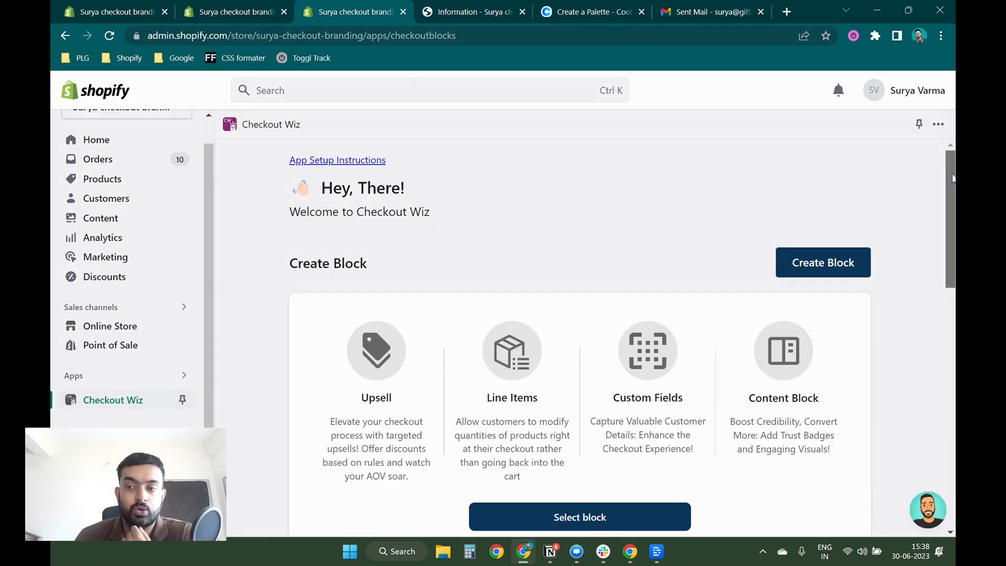
scroll(580, 338, "down", 5)
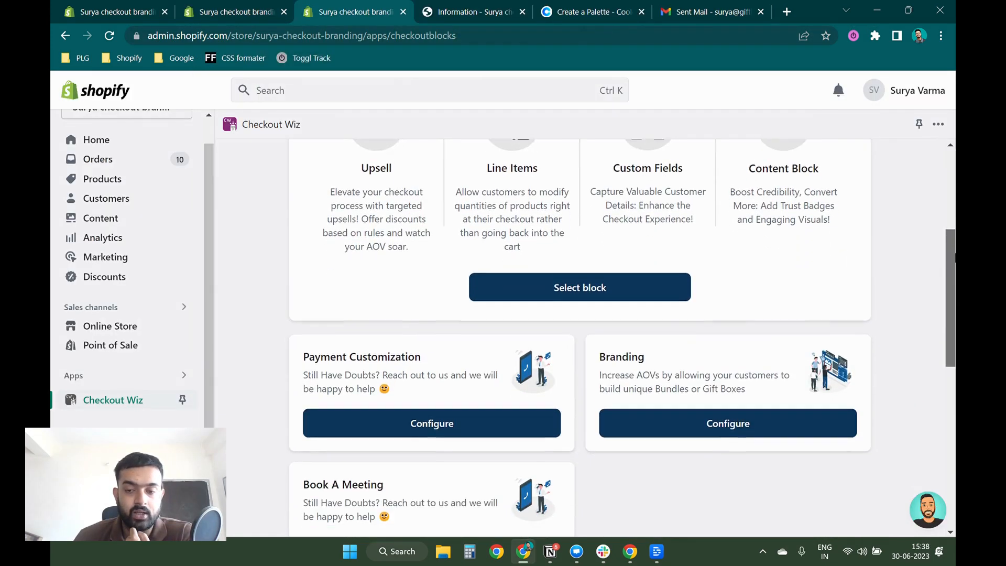
scroll(580, 338, "down", 2)
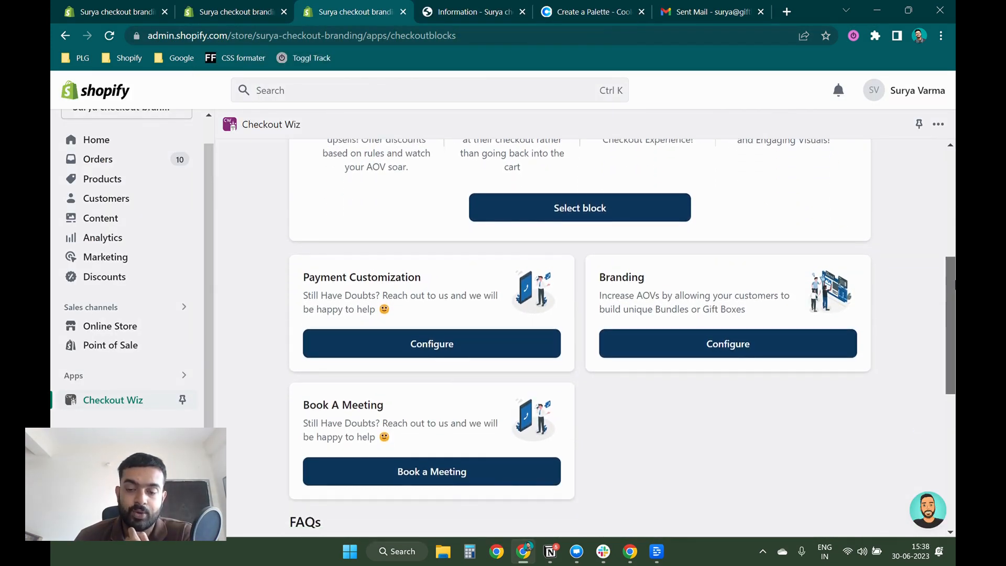
left_click(742, 351)
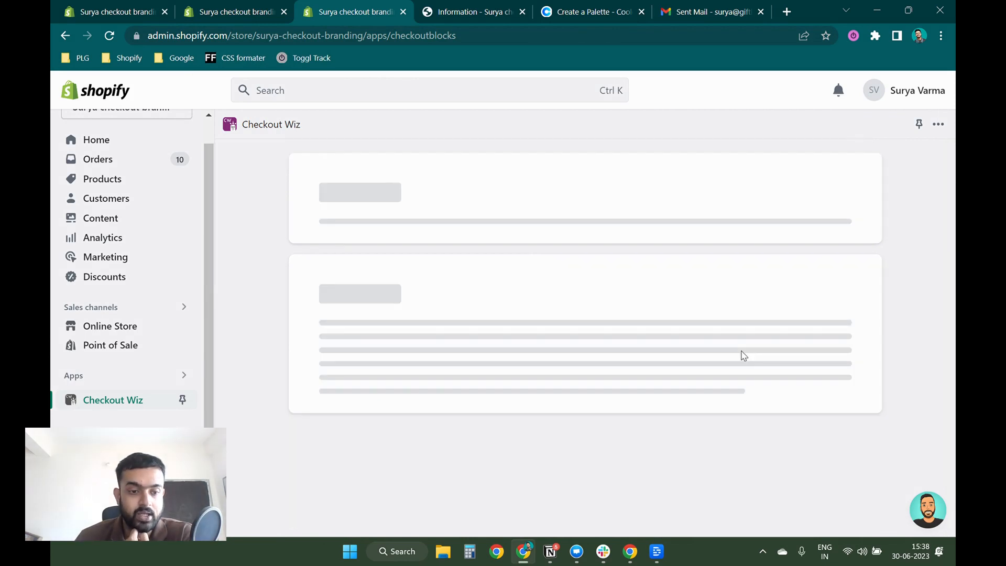
- Set the checkout profile being configured to Branding customization
left_click_drag(696, 201, 785, 200)
left_click(818, 207)
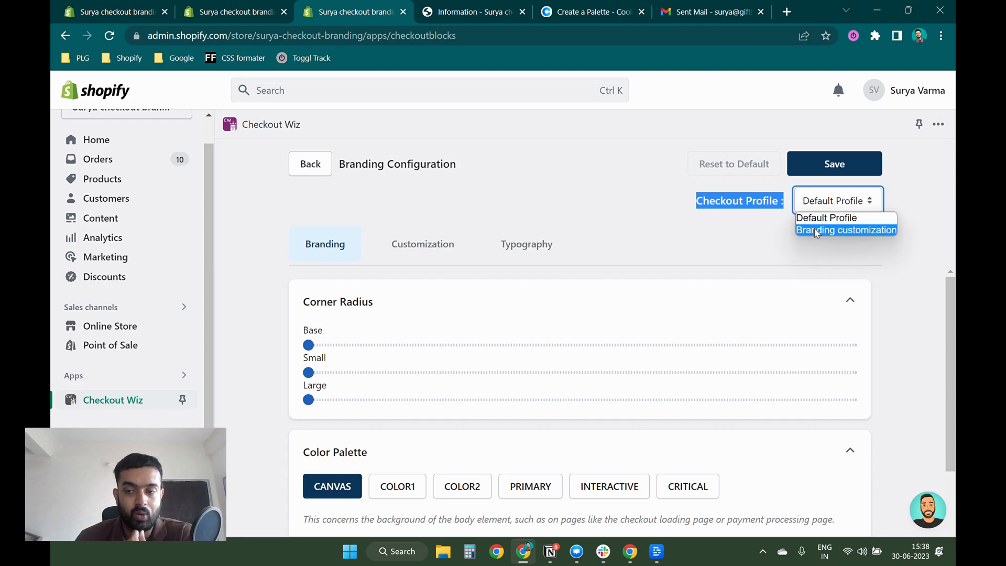
left_click(814, 230)
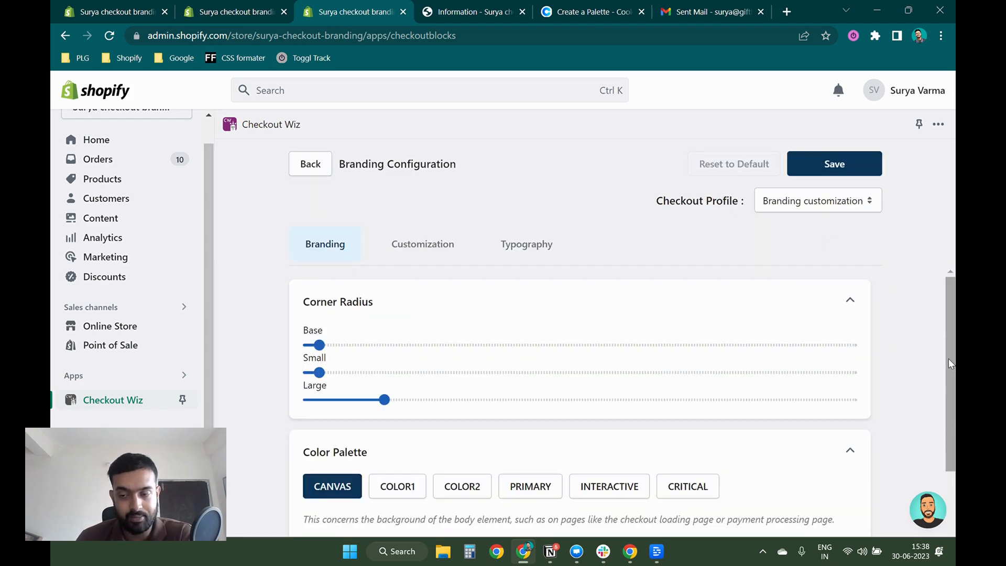
- Examine the corner radius settings and the Canvas color palette's description, Background and Foreground fields
mouse_move(948, 359)
left_mouse_down()
mouse_move(951, 382)
mouse_move(955, 352)
left_mouse_up()
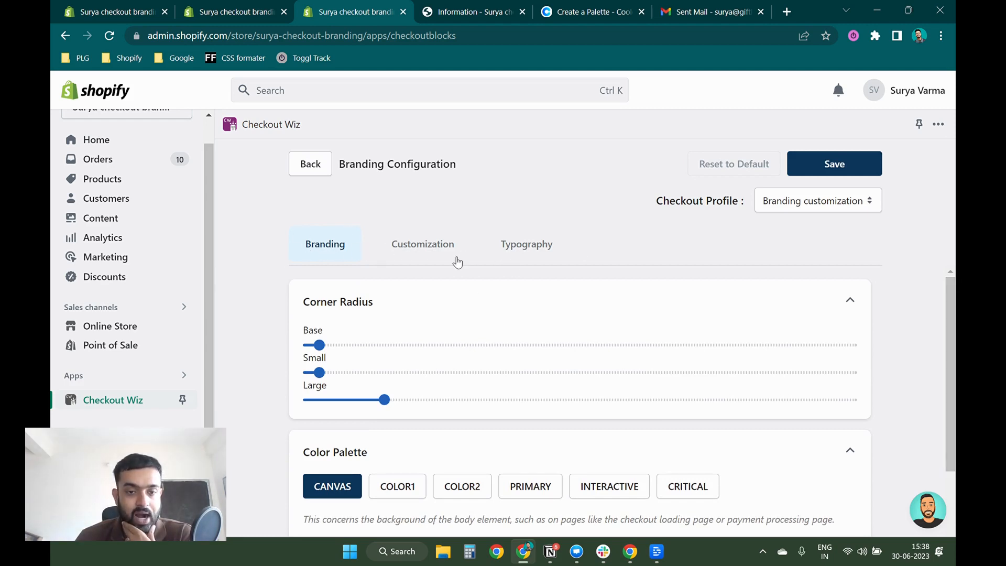
left_click_drag(949, 348, 954, 454)
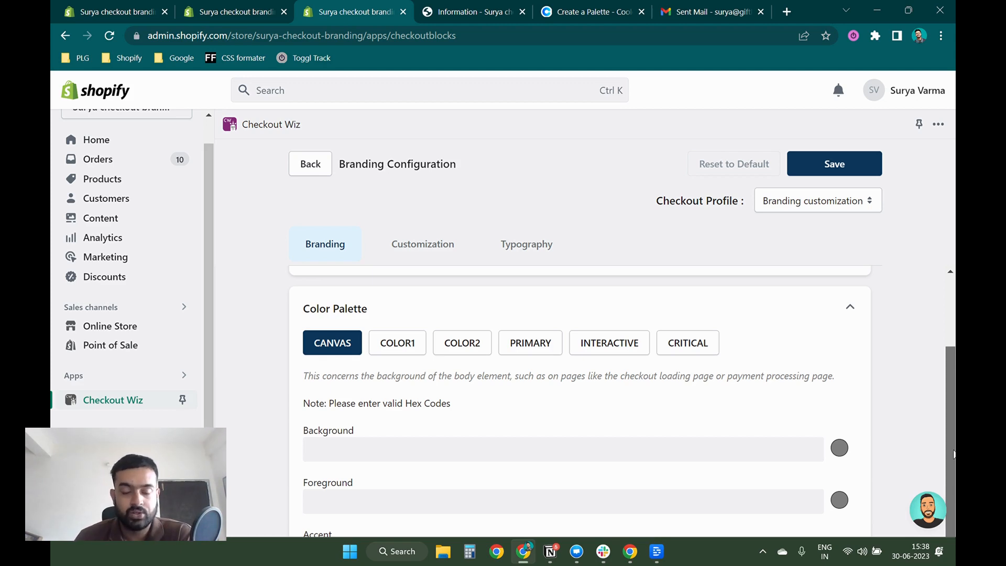
scroll(954, 454, "down", 1)
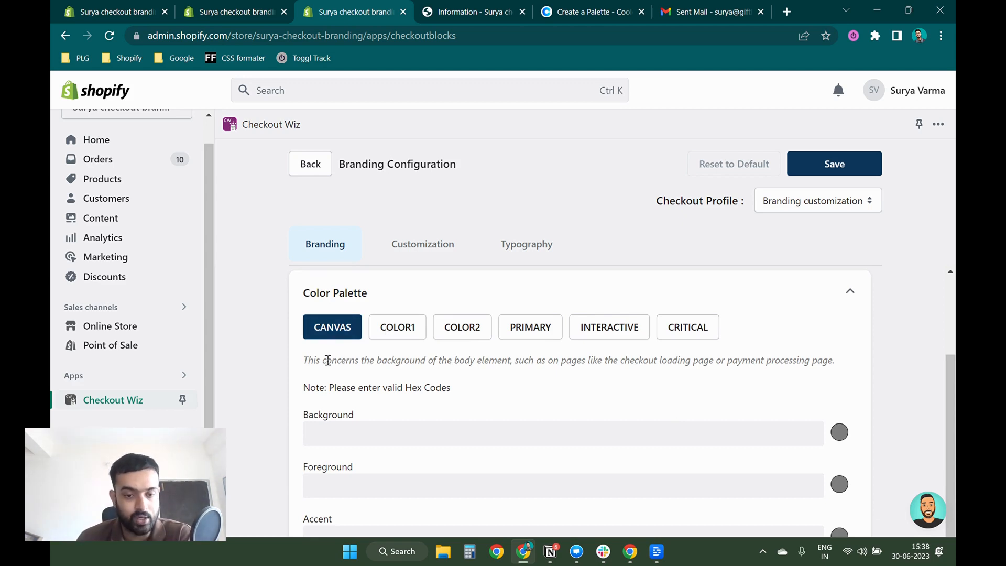
left_click(339, 430)
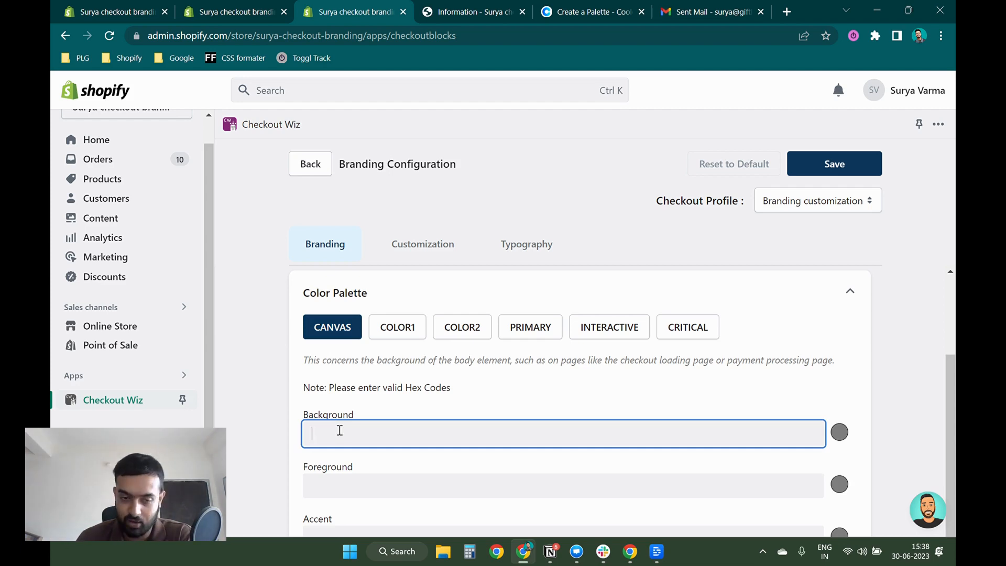
left_click(354, 486)
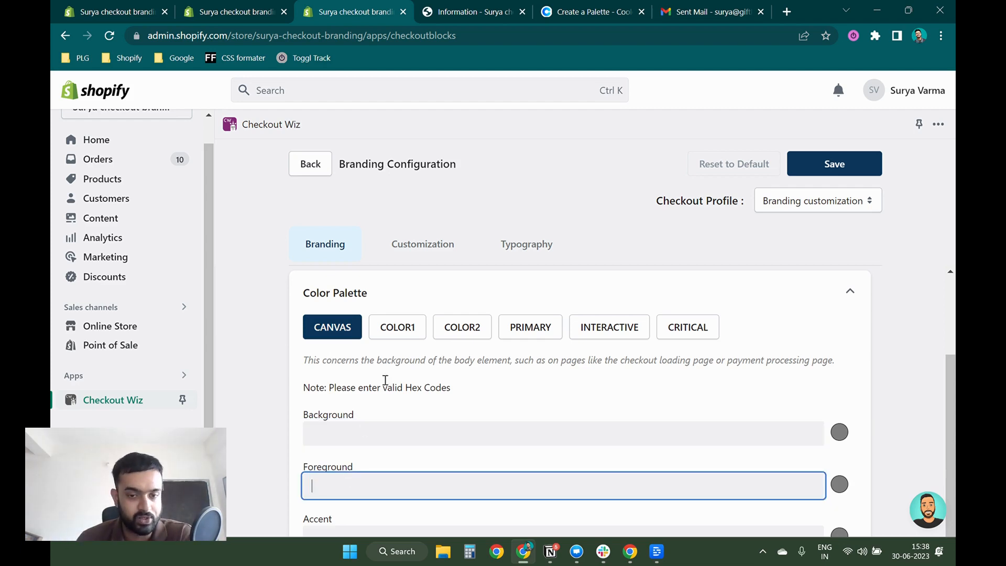
- Examine the COLOR1 palette's description and color fields, and compare it with the main form on the store's checkout page
left_click(393, 340)
left_click_drag(309, 360, 562, 361)
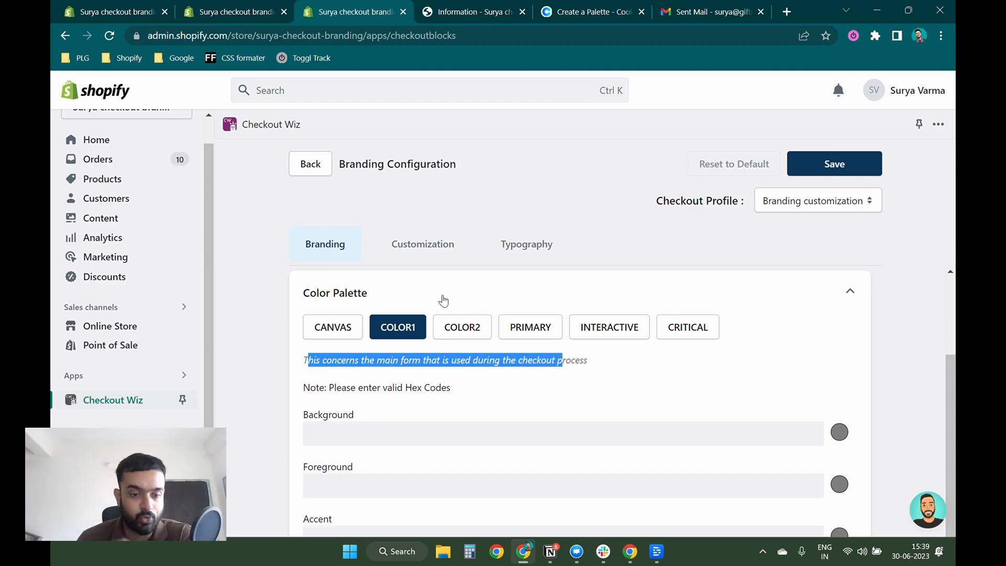
left_click(468, 10)
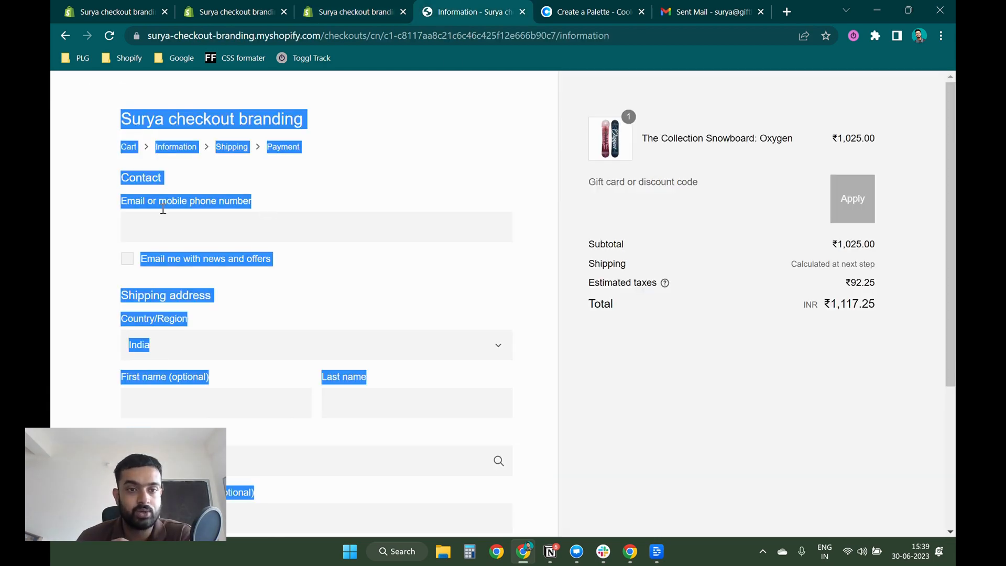
left_click_drag(105, 107, 488, 511)
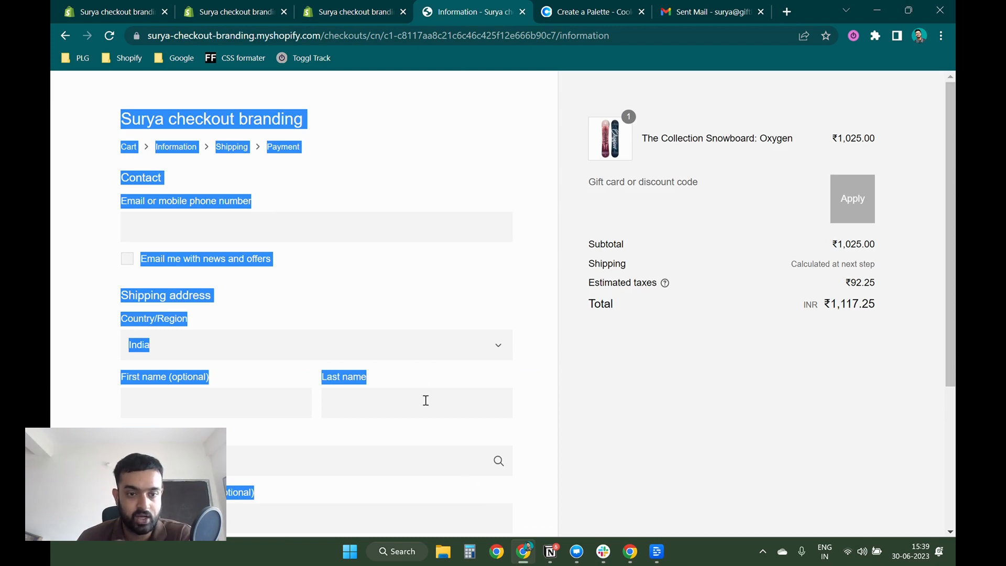
left_click(359, 11)
left_click(481, 403)
left_click(412, 430)
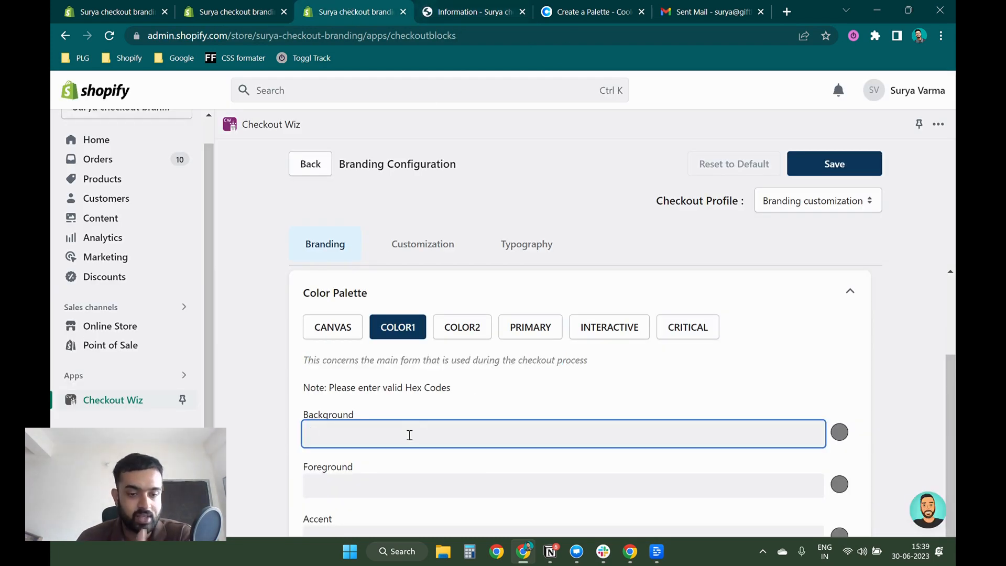
left_click(391, 484)
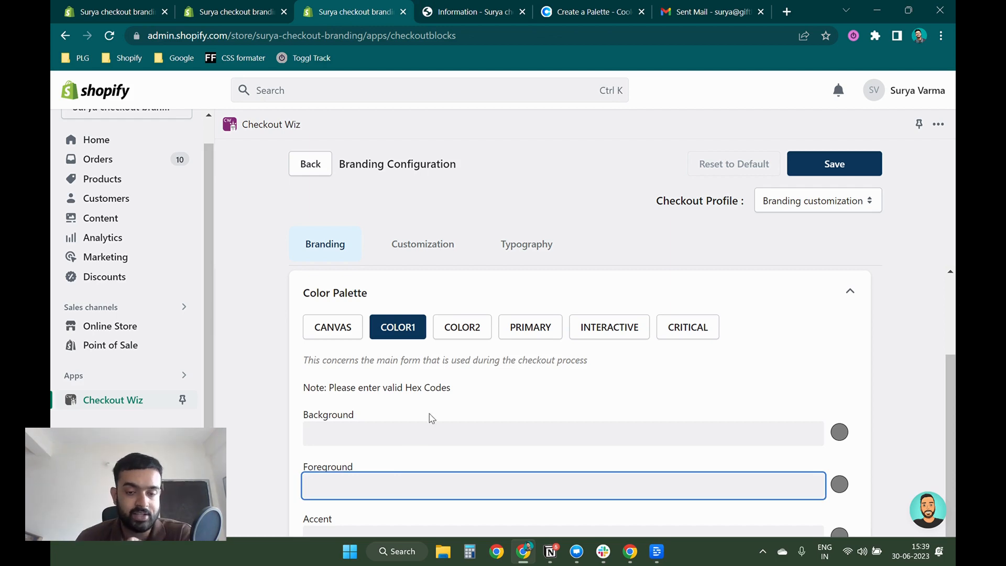
- Read the COLOR2 palette's description and compare it with the order summary on the store's checkout page
left_click(459, 339)
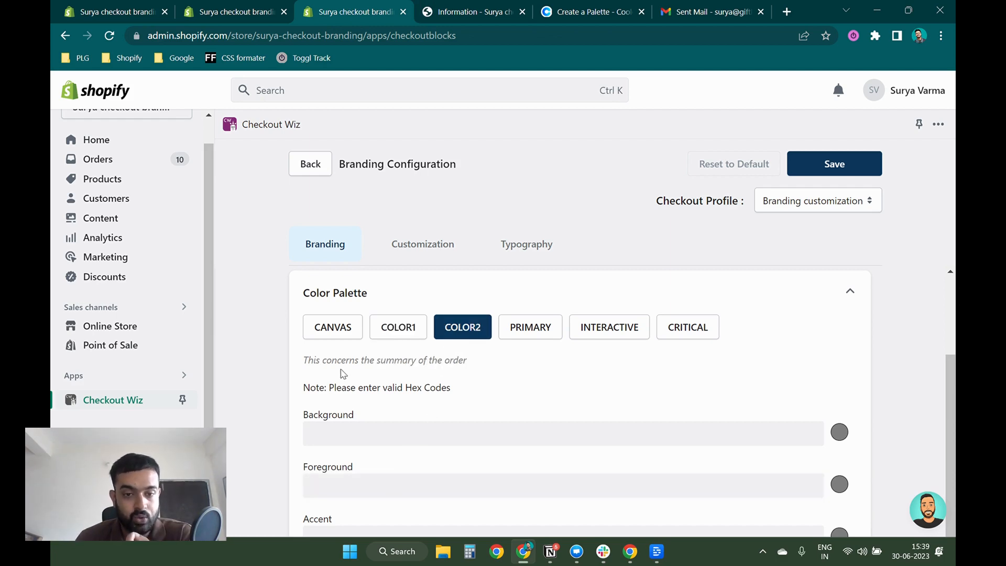
left_click_drag(336, 362, 474, 365)
left_click(452, 10)
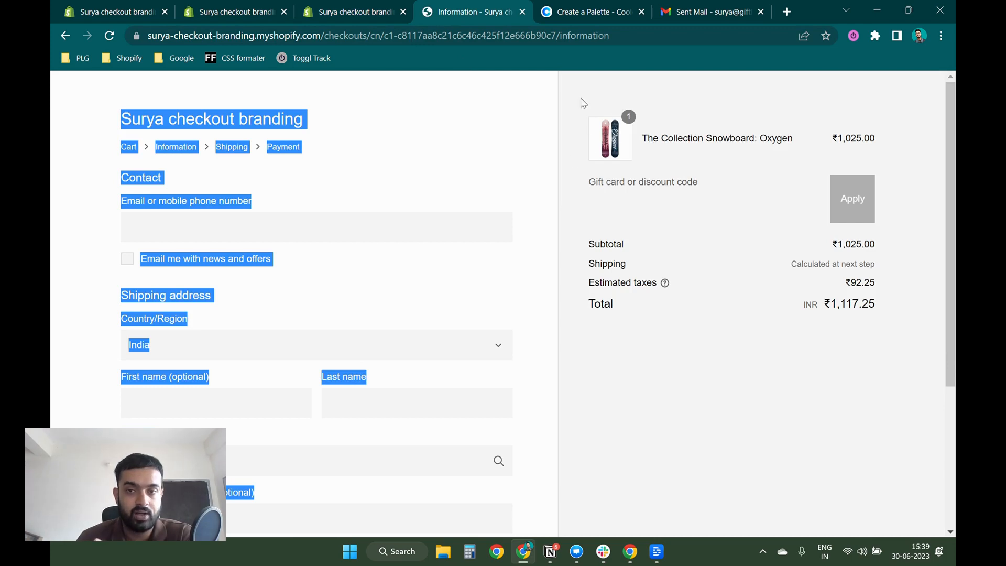
left_click_drag(643, 138, 757, 140)
left_click(377, 13)
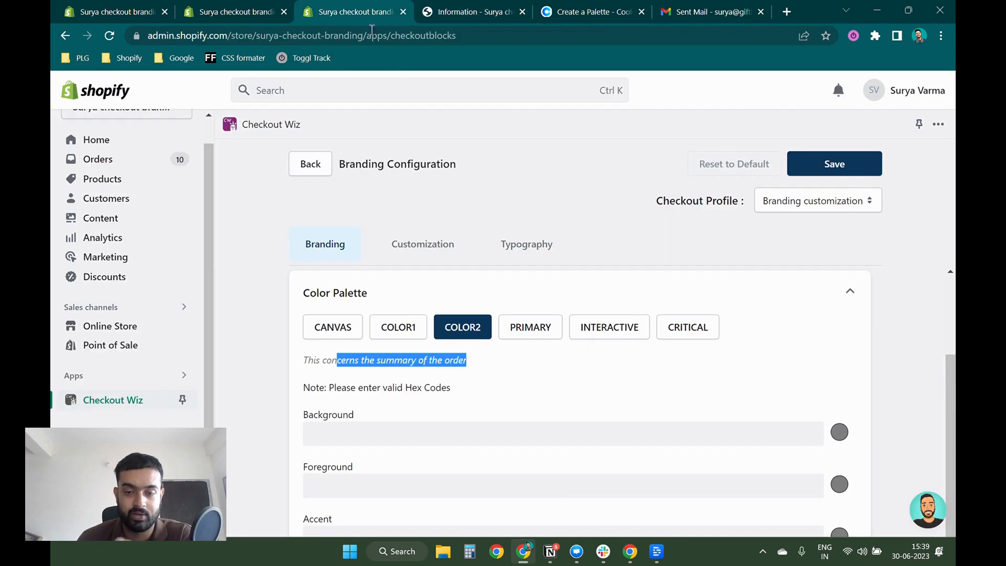
- View the PRIMARY palette and compare it with the Continue to shipping button on the checkout page
left_click(530, 327)
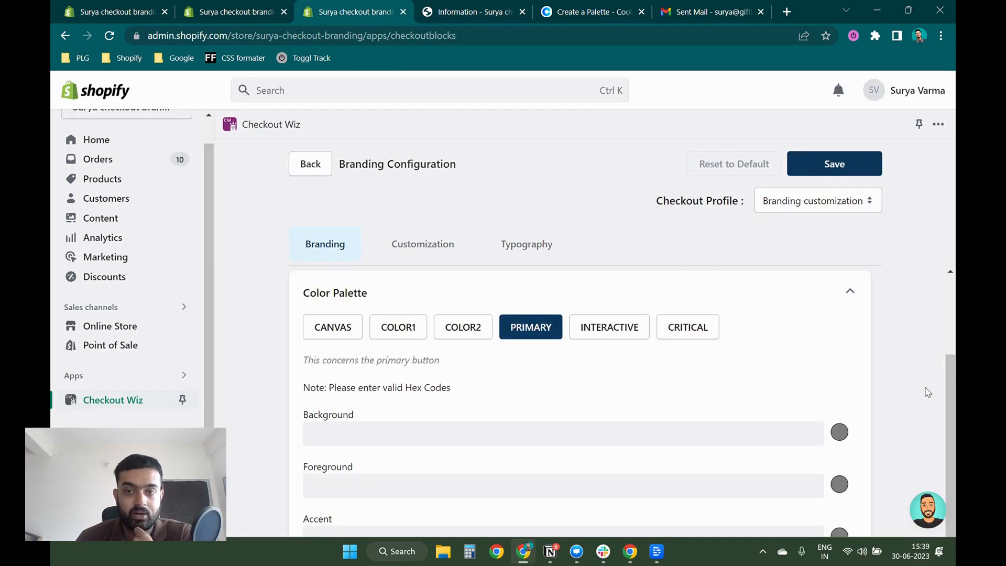
key("ctrl+Tab")
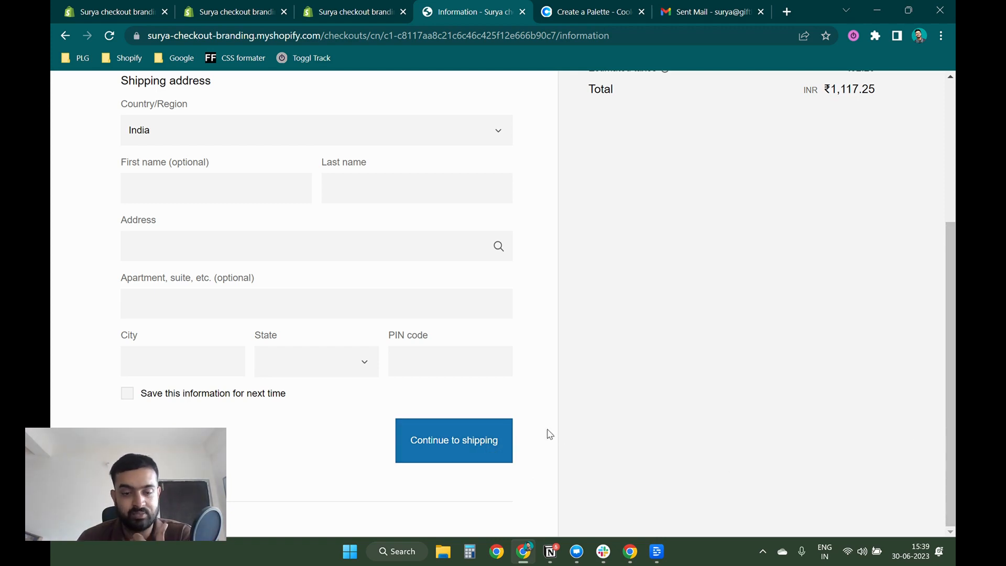
key("ctrl+shift+Tab")
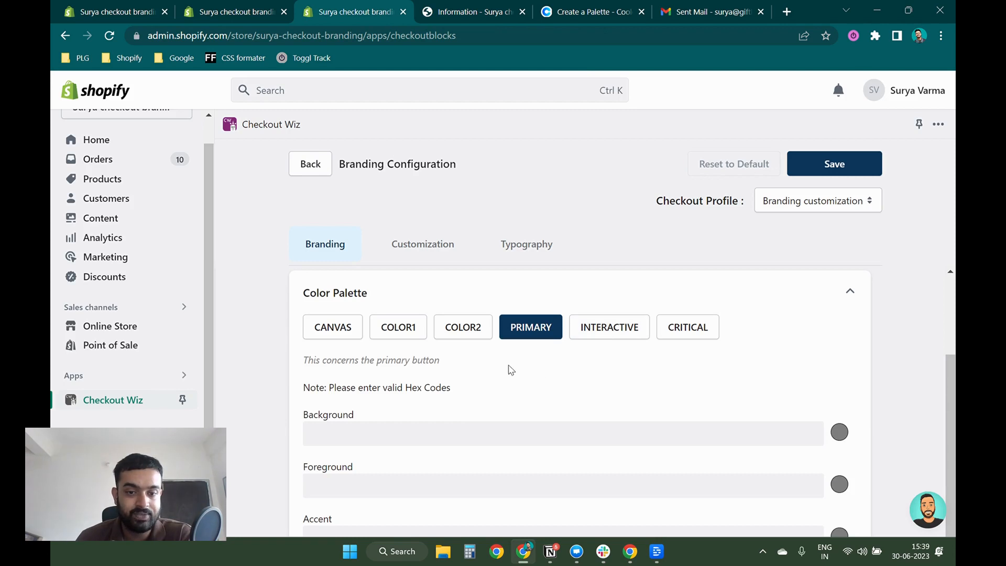
- Compare the INTERACTIVE palette with the checkout page's links and news-and-offers checkbox, and view the CRITICAL palette's description
left_click(623, 331)
left_click_drag(359, 360, 545, 363)
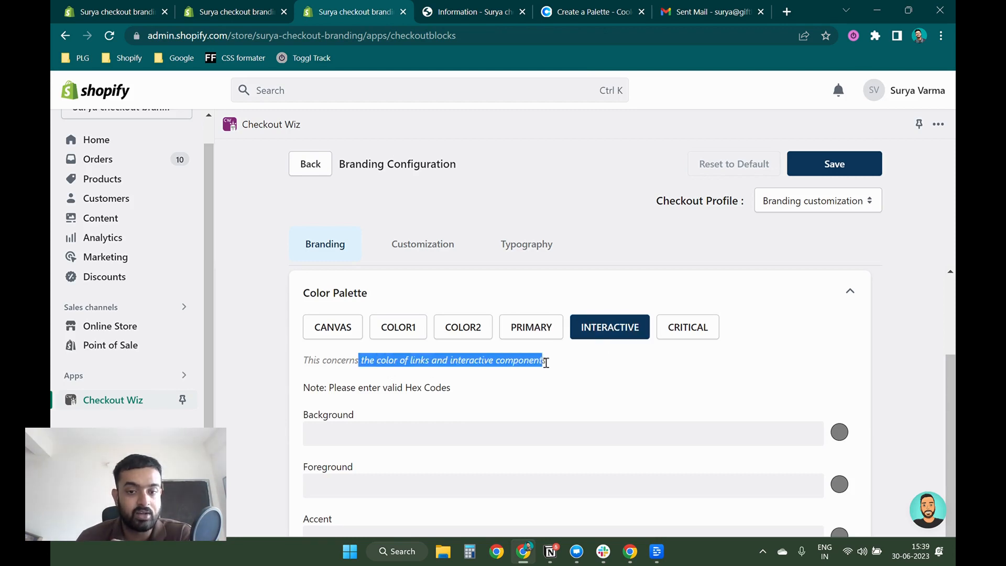
left_click(473, 8)
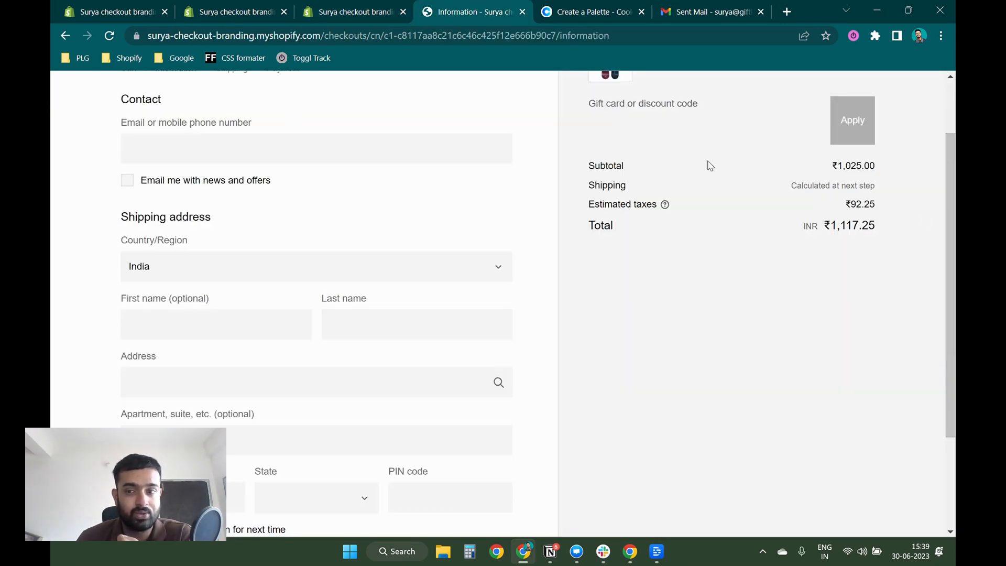
scroll(710, 166, "up", 2)
left_click_drag(122, 147, 315, 154)
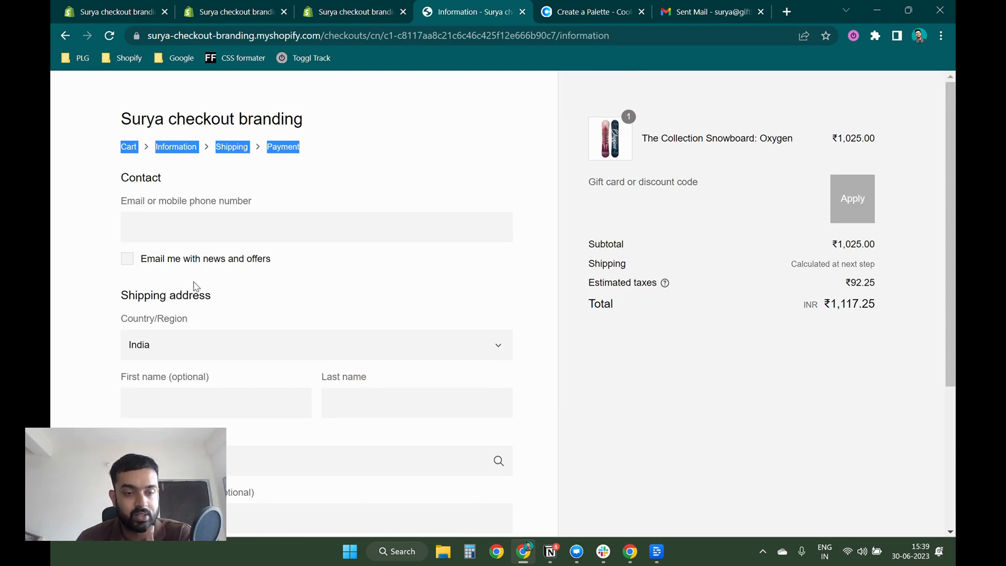
left_click(128, 259)
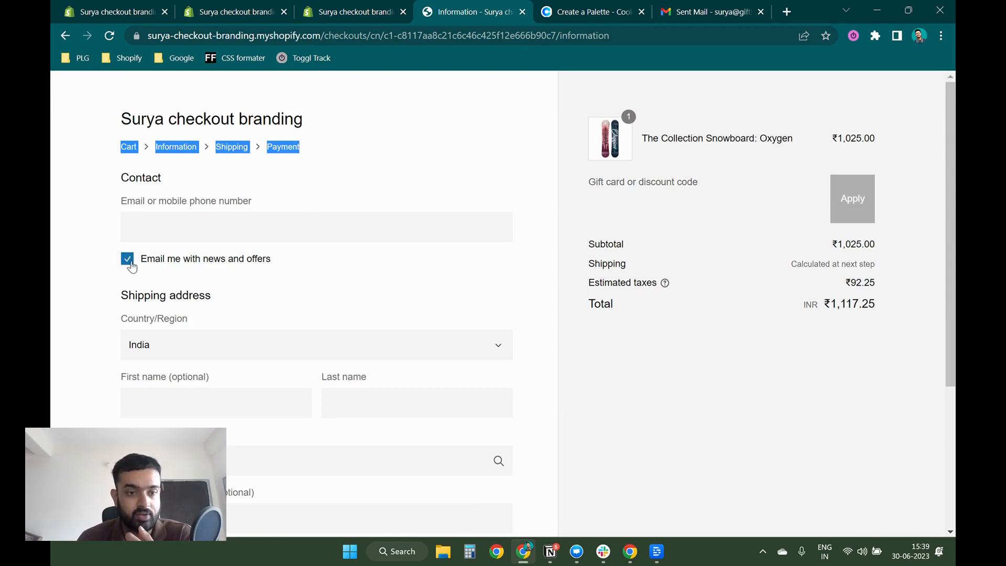
left_click(130, 262)
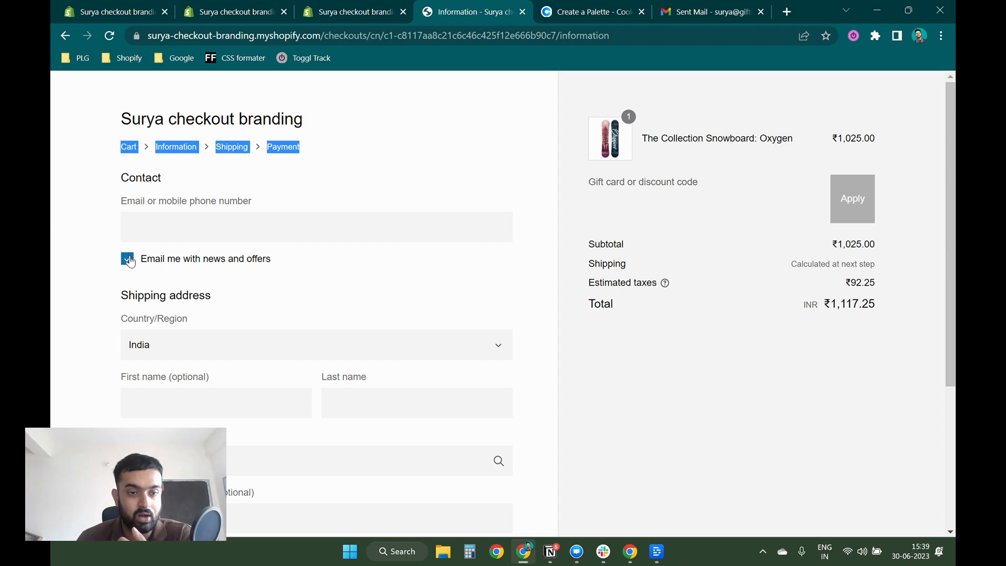
left_click(130, 262)
left_click(193, 273)
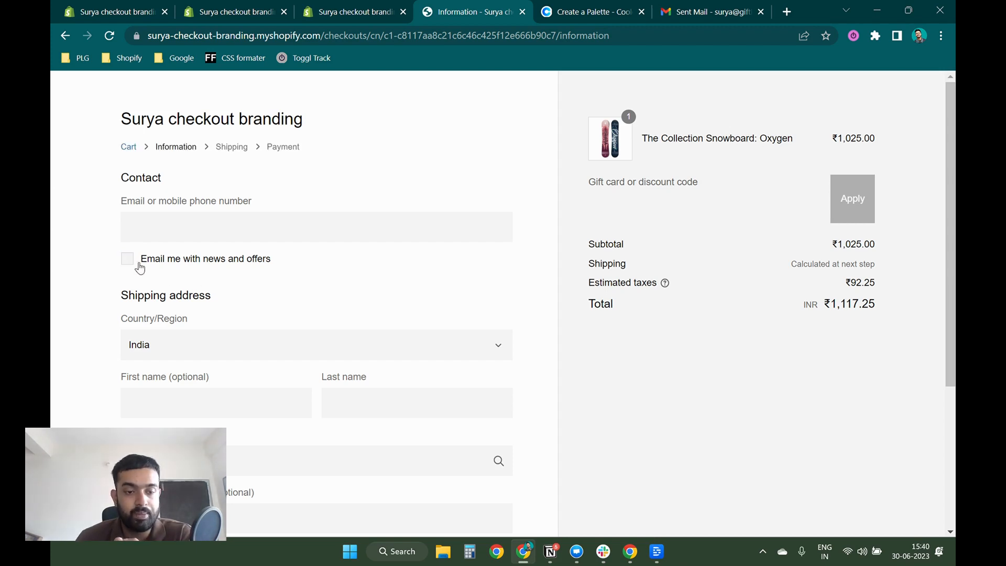
left_click(358, 7)
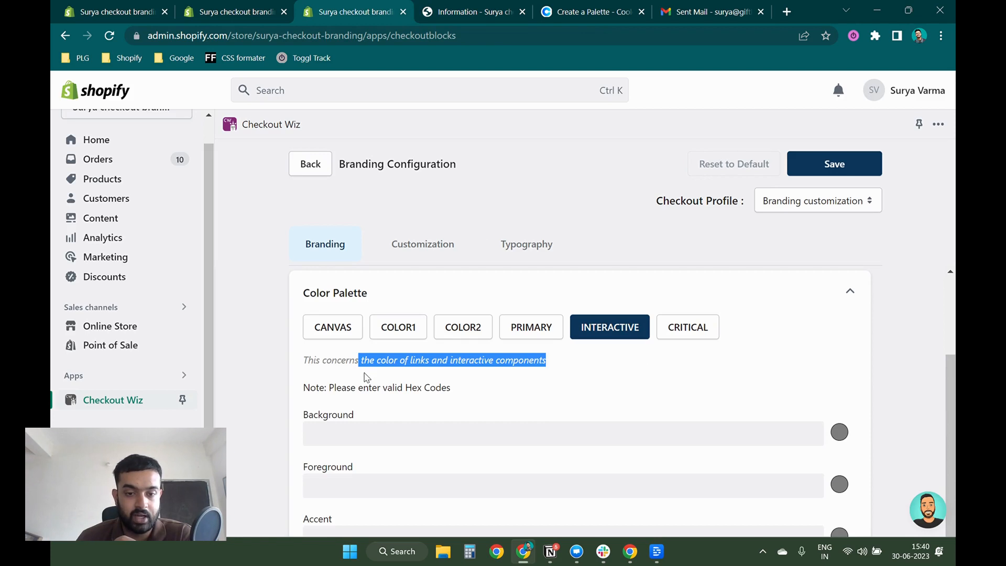
left_click(687, 330)
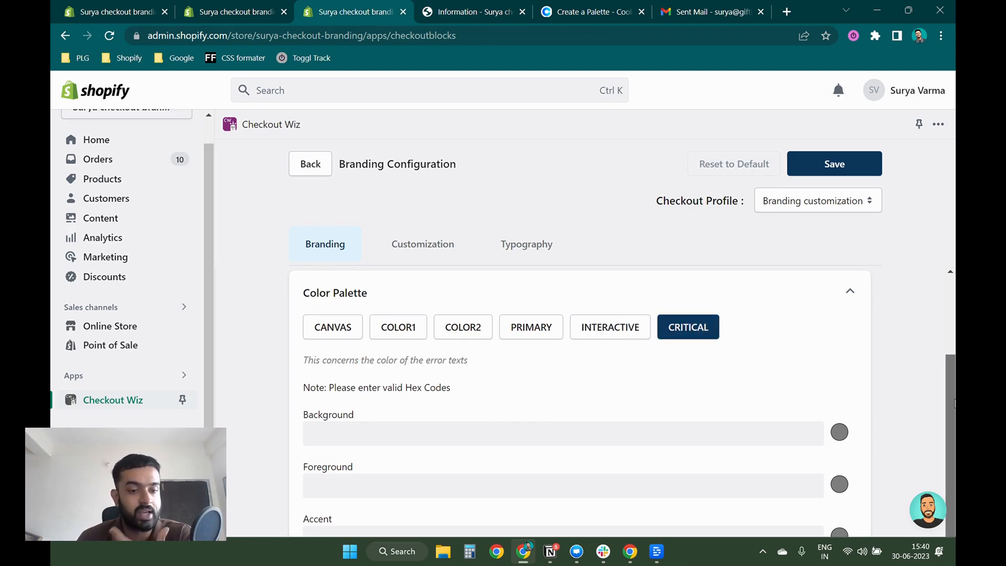
- Set the COLOR1 palette's background color to CAE5FF
left_click_drag(955, 403, 950, 422)
left_click(435, 448)
left_click(418, 396)
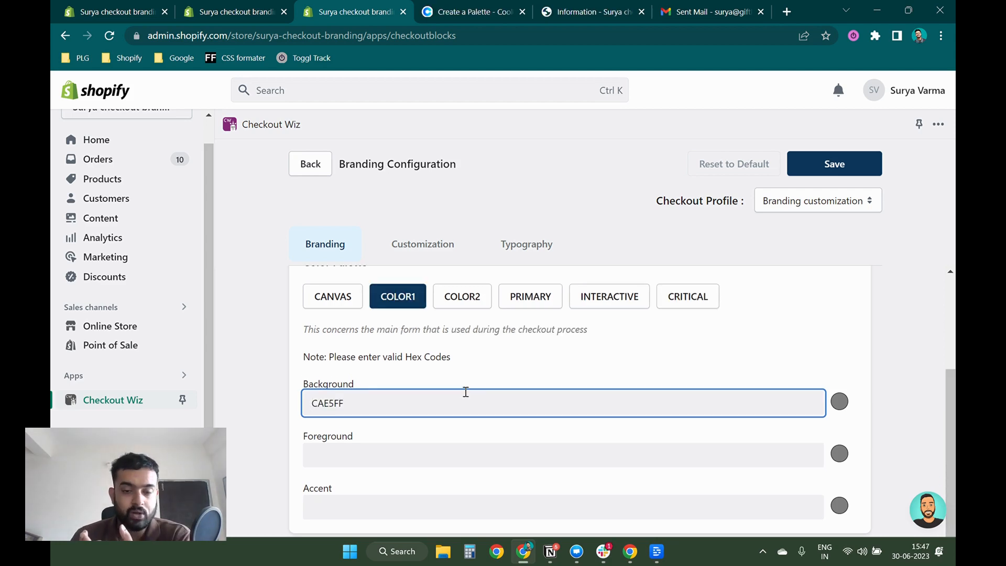
- Add the missing hash prefix to the COLOR1 palette's background so it reads #CAE5FF
left_click(342, 449)
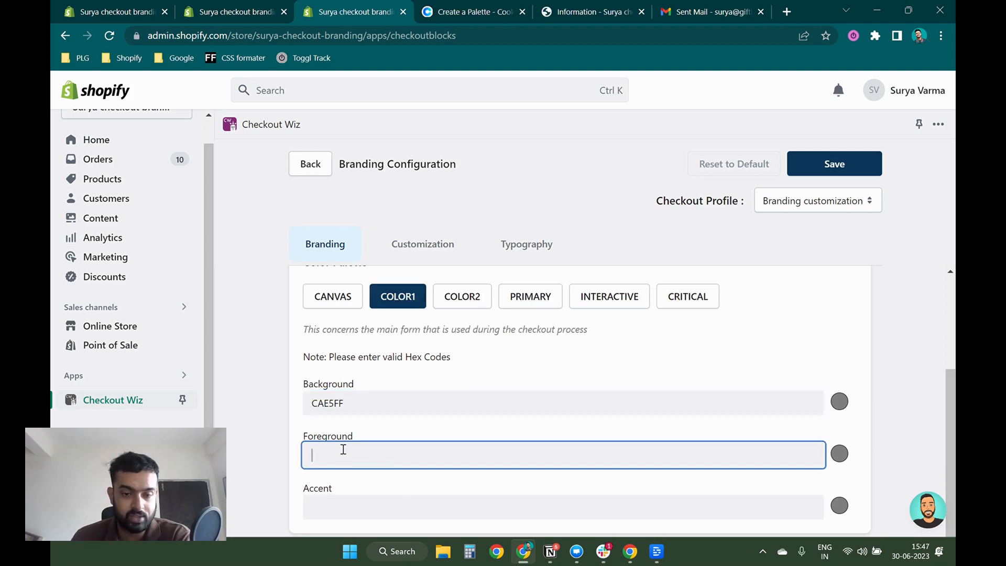
left_click(312, 404)
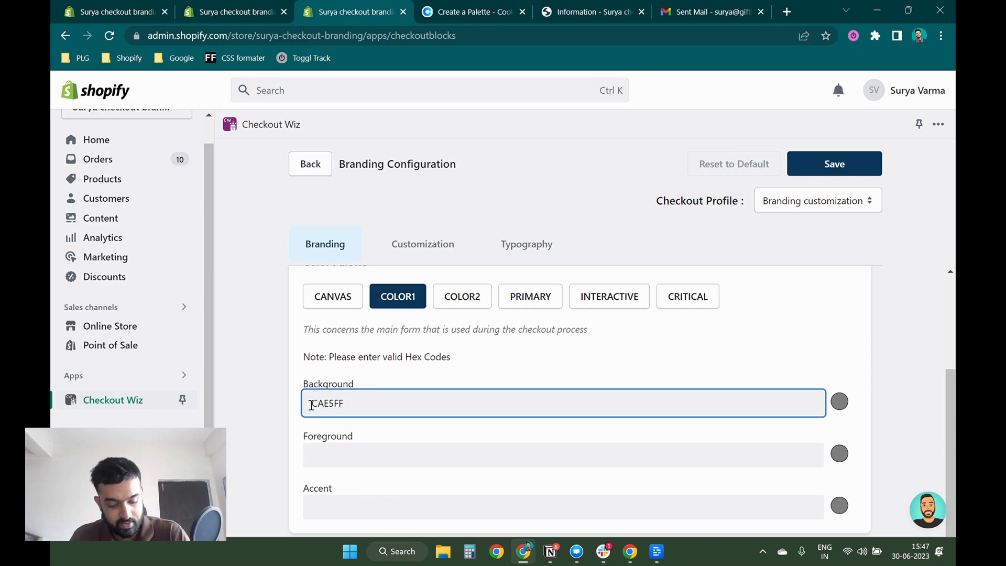
left_click(462, 11)
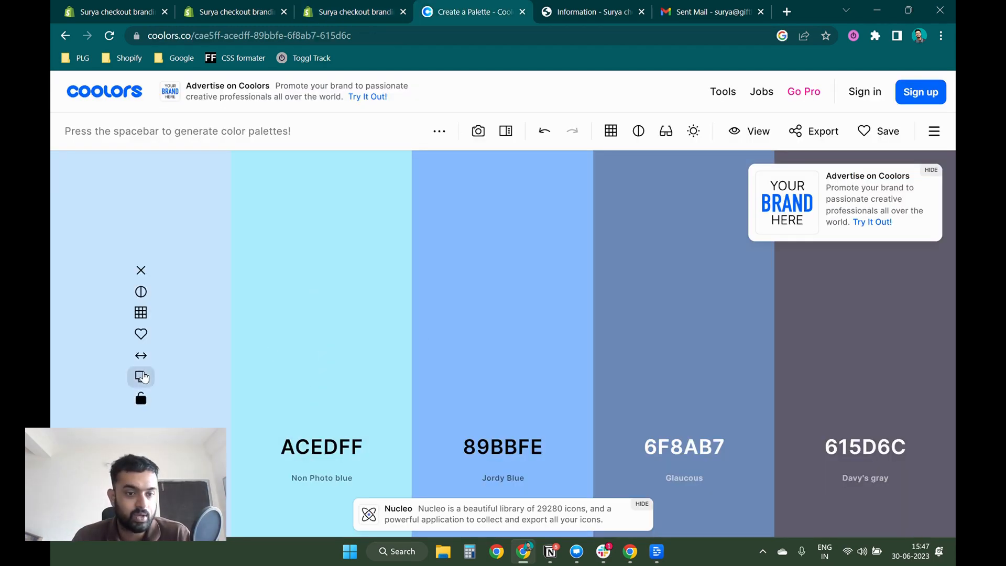
left_click(143, 377)
left_click(347, 12)
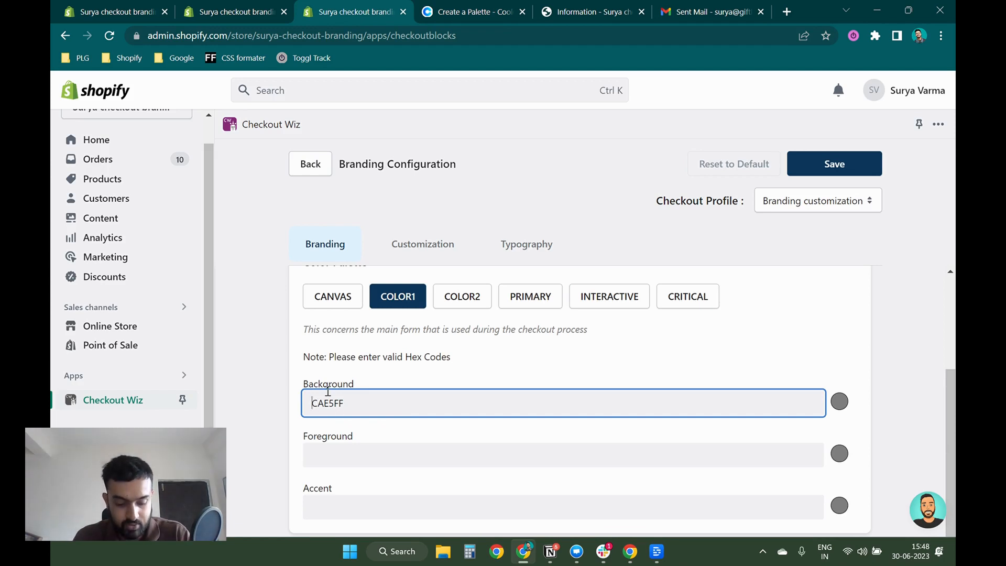
type("#")
- Copy the Davy's gray code from the Coolors palette and set the COLOR1 foreground to #615D6C
left_click(471, 11)
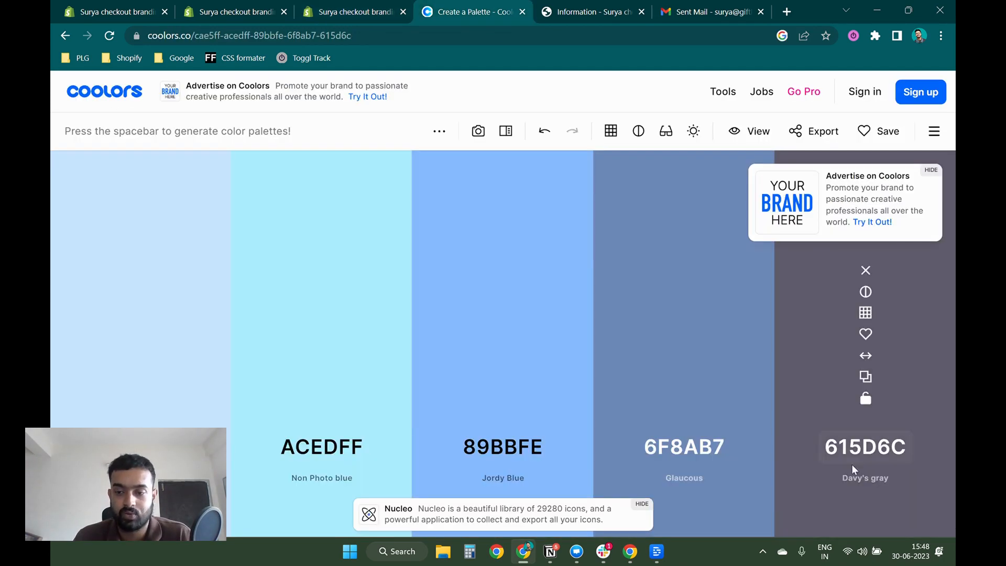
left_click(866, 376)
left_click(347, 12)
left_click(362, 460)
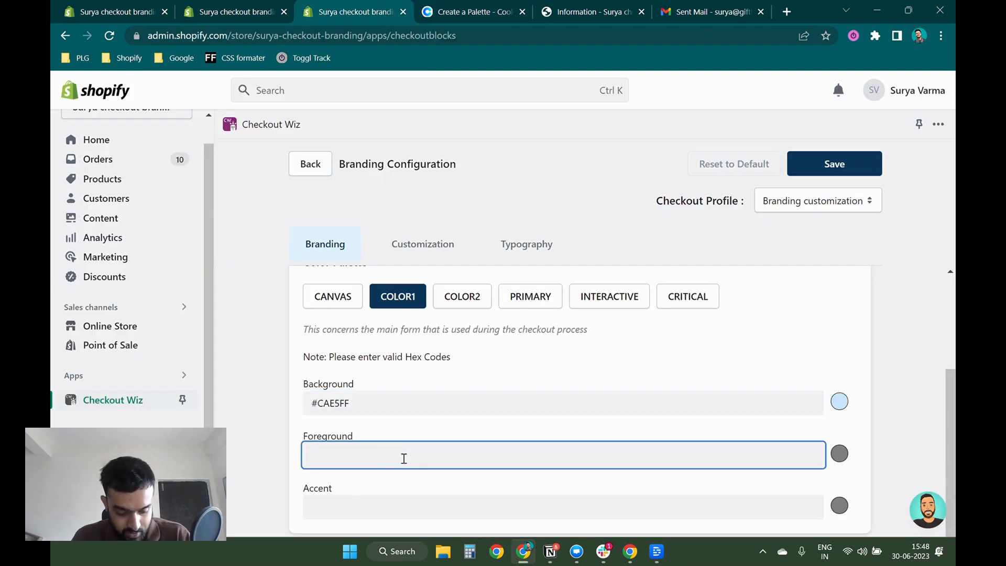
type("#")
key("ctrl+v")
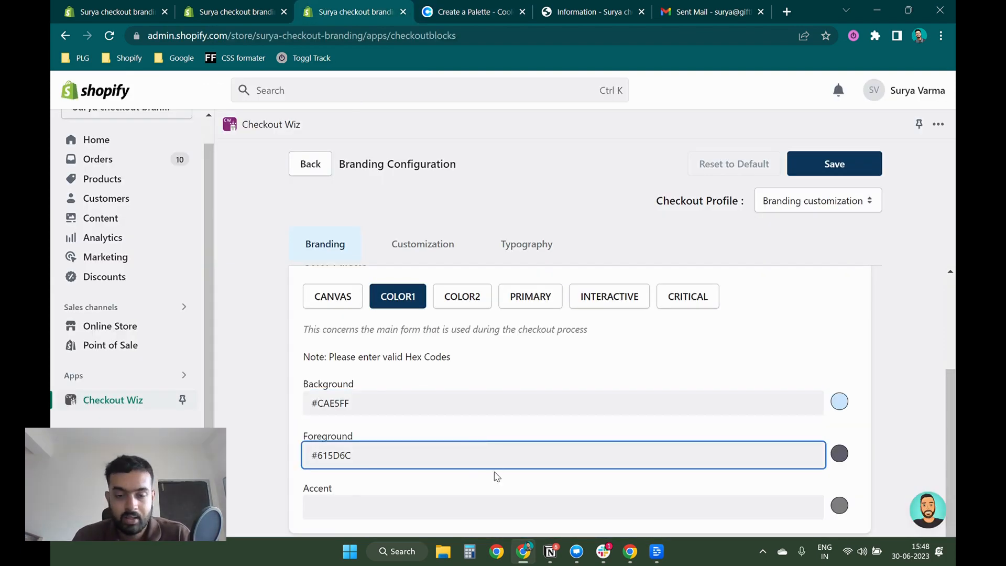
- Save the branding configuration from the CRITICAL palette view and reload the store's checkout page
left_click(689, 296)
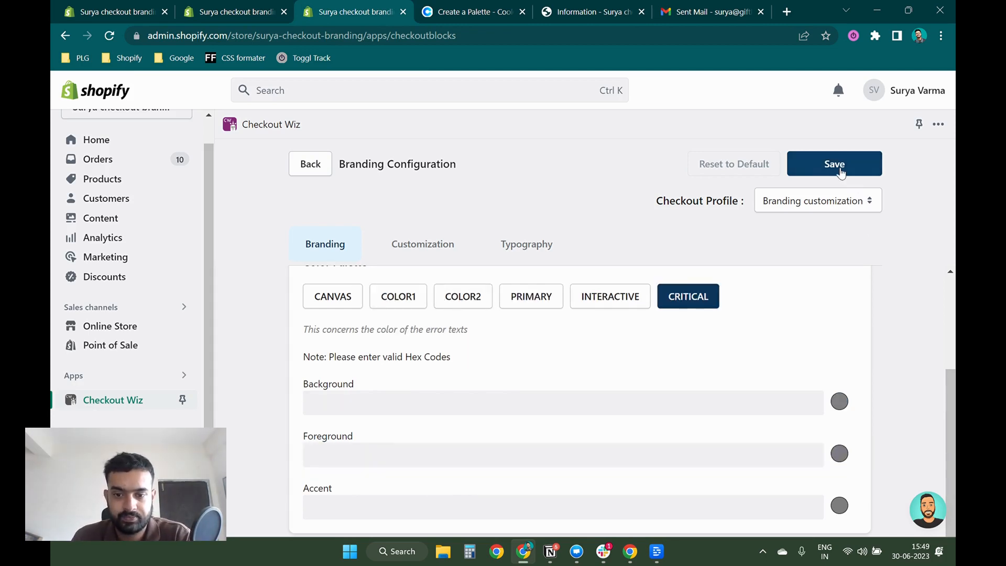
left_click(840, 173)
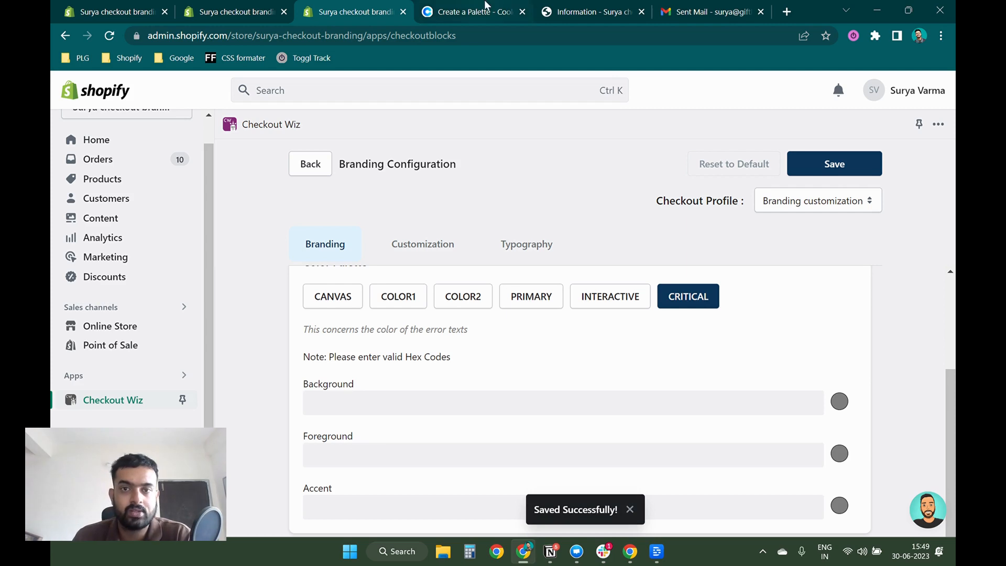
left_click(581, 11)
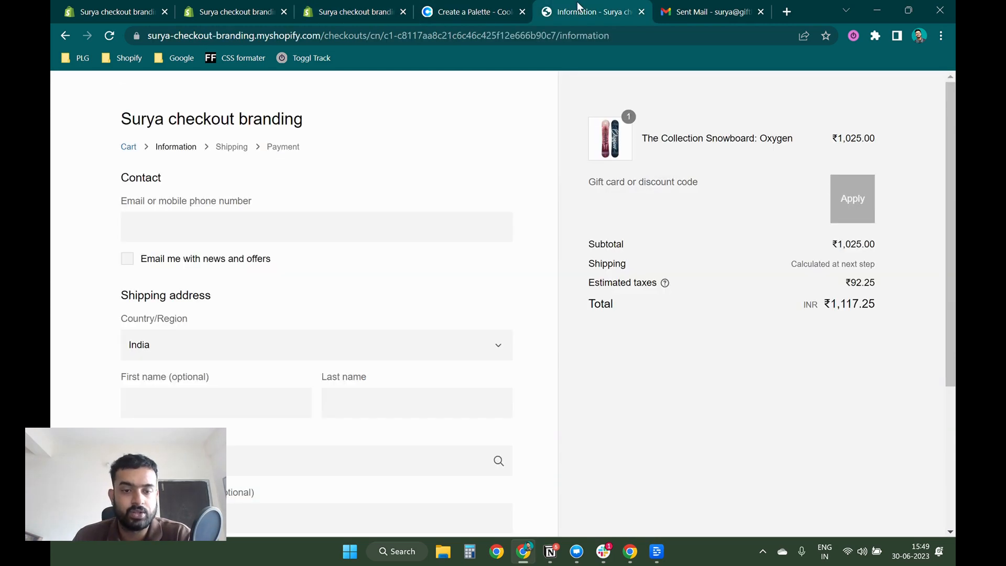
left_click(104, 37)
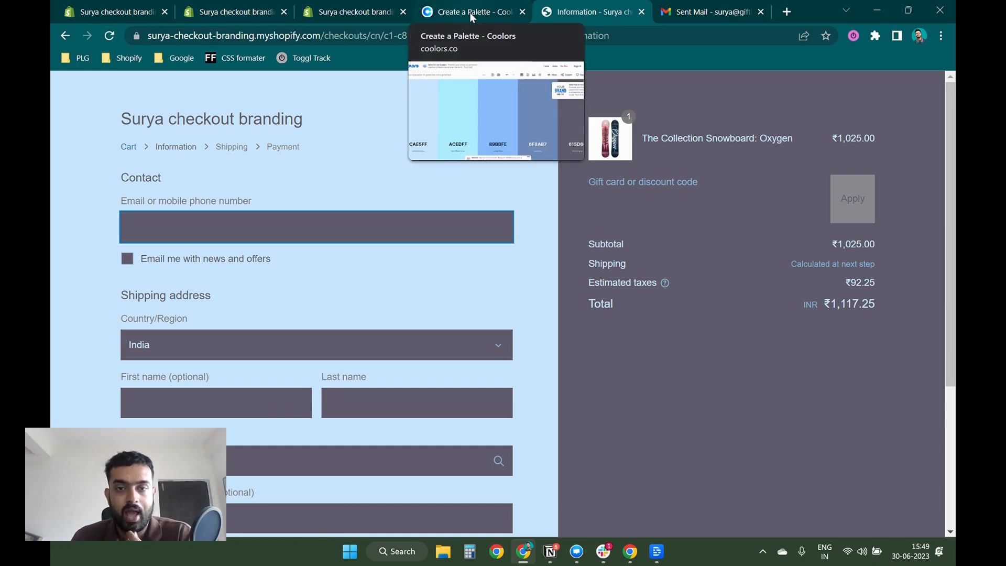
- Compare the Corner Radius settings in Checkout Wiz with the fields and Apply button on the checkout page
left_click(367, 15)
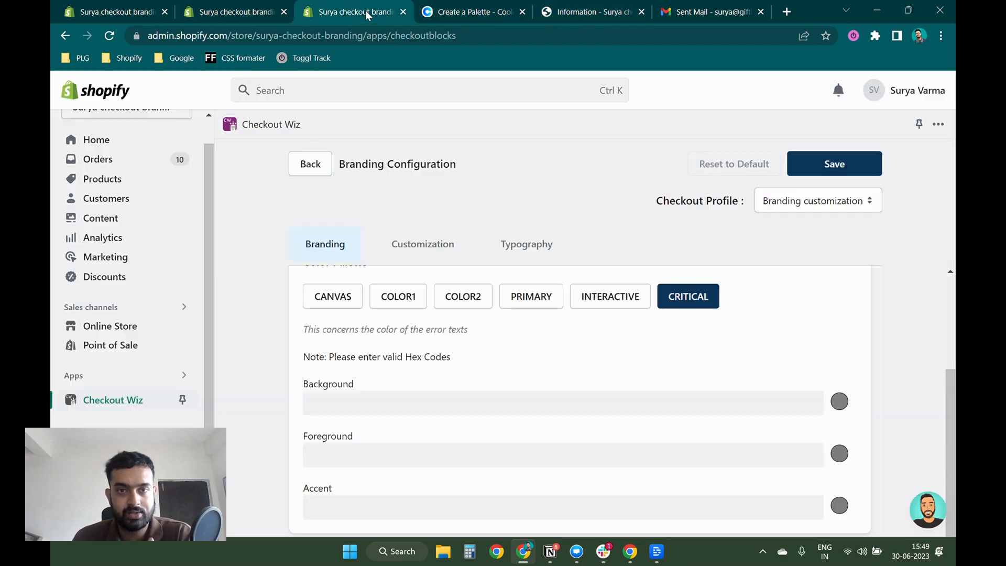
left_click_drag(954, 417, 954, 327)
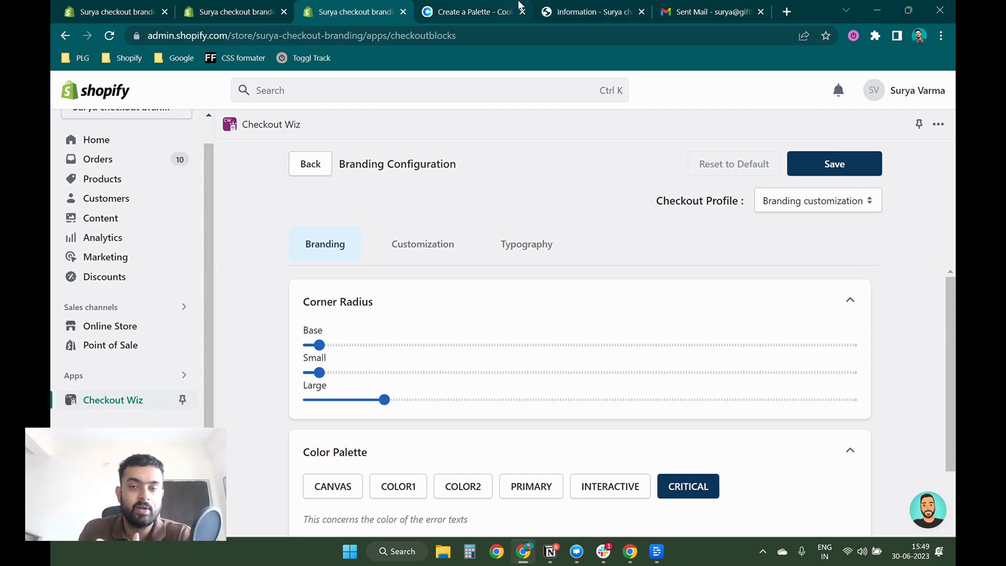
left_click(576, 12)
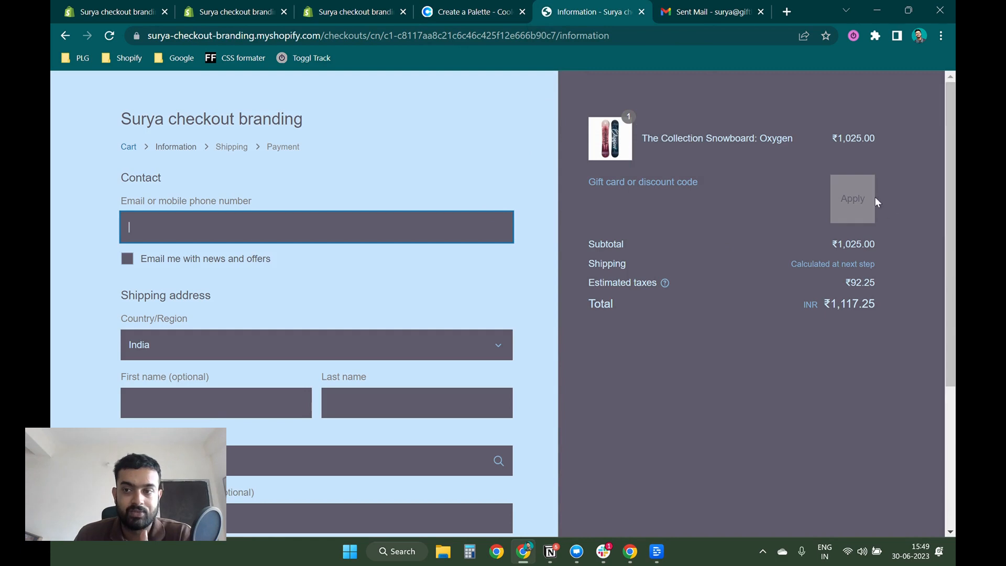
scroll(637, 118, "down", 1)
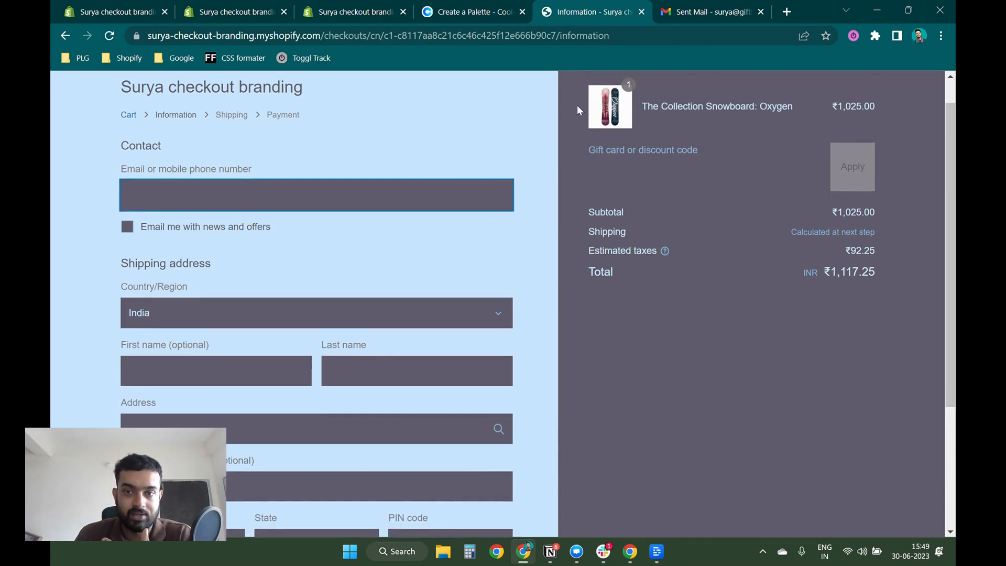
left_click(327, 11)
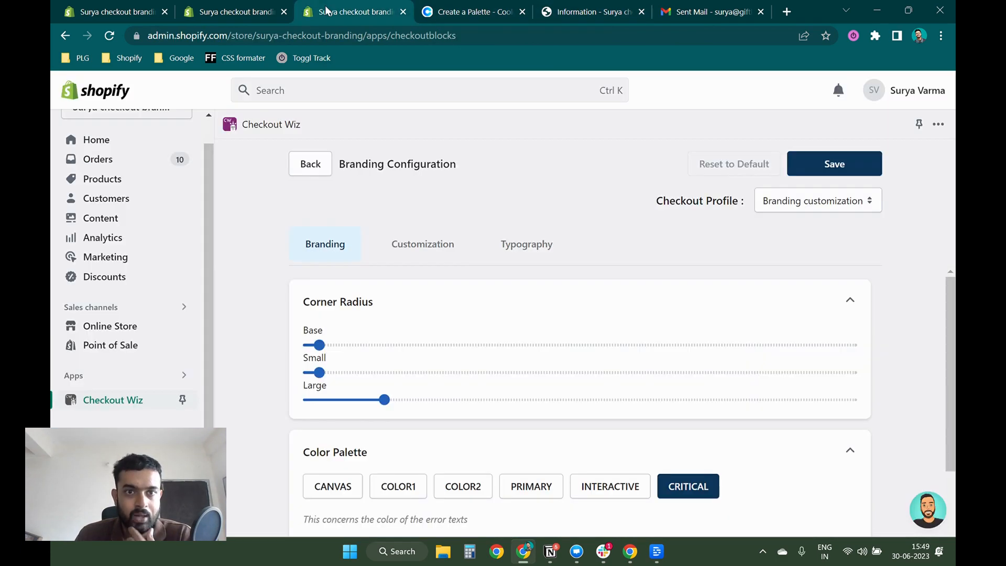
- Set the Base corner radius to 8 and the Large one to 14, and raise the Small one slightly
left_click_drag(318, 344, 394, 349)
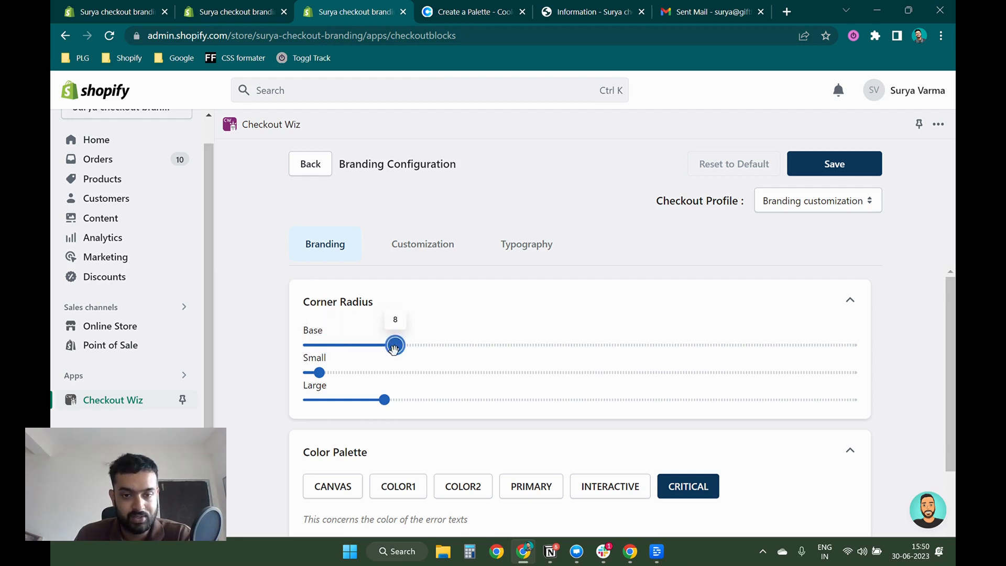
left_click_drag(319, 373, 349, 373)
left_click_drag(441, 399, 461, 399)
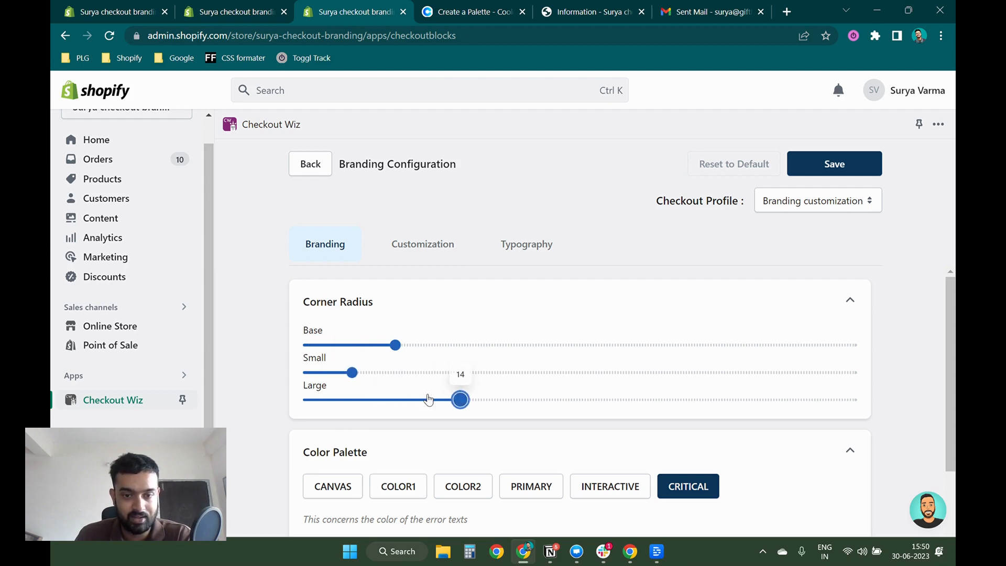
left_click_drag(352, 373, 341, 372)
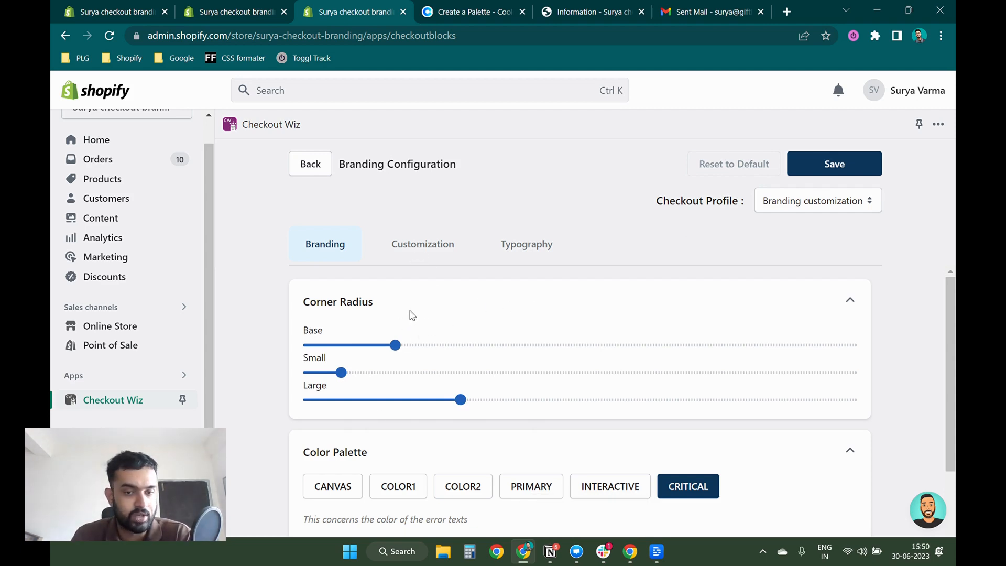
- Look through the Customization settings and expand the Form Controls section
left_click(421, 248)
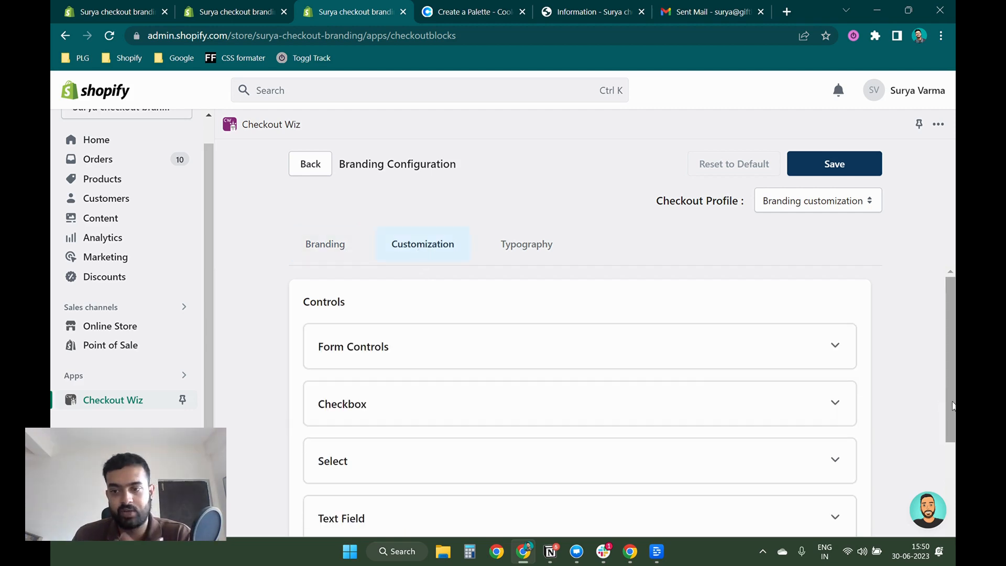
mouse_move(952, 402)
left_mouse_down()
mouse_move(952, 436)
mouse_move(953, 421)
left_mouse_up()
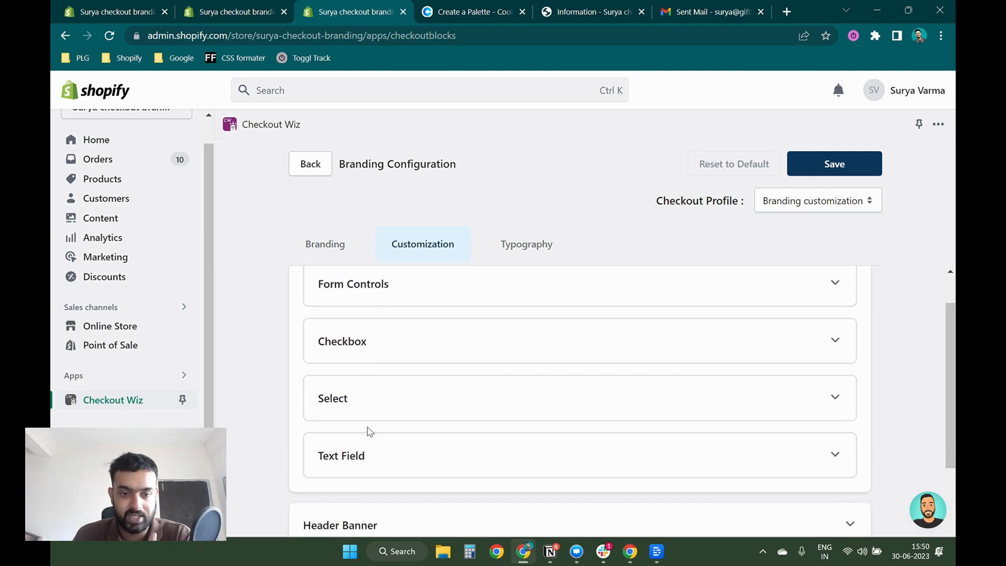
left_click_drag(948, 400, 952, 370)
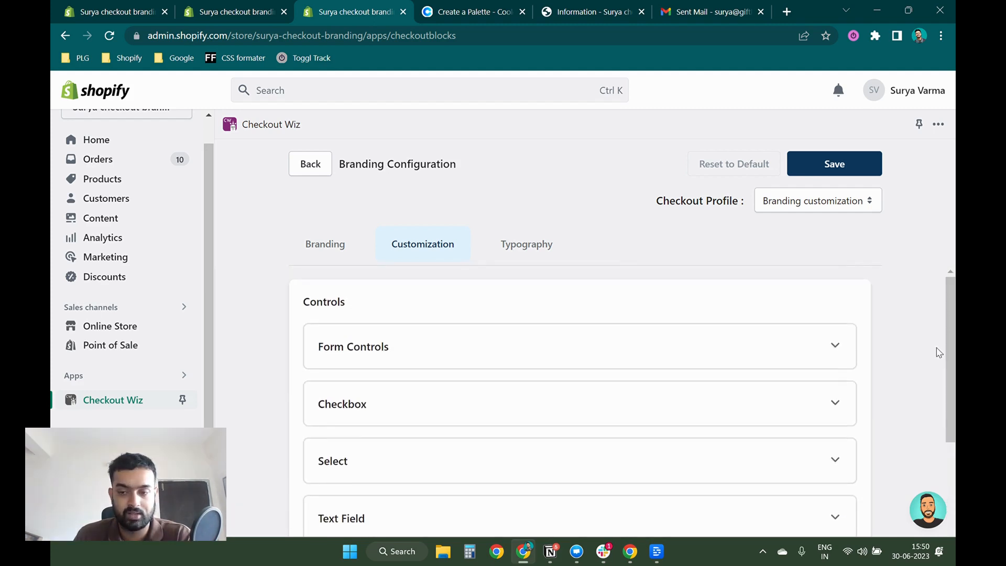
left_click(583, 350)
left_click_drag(953, 384, 953, 408)
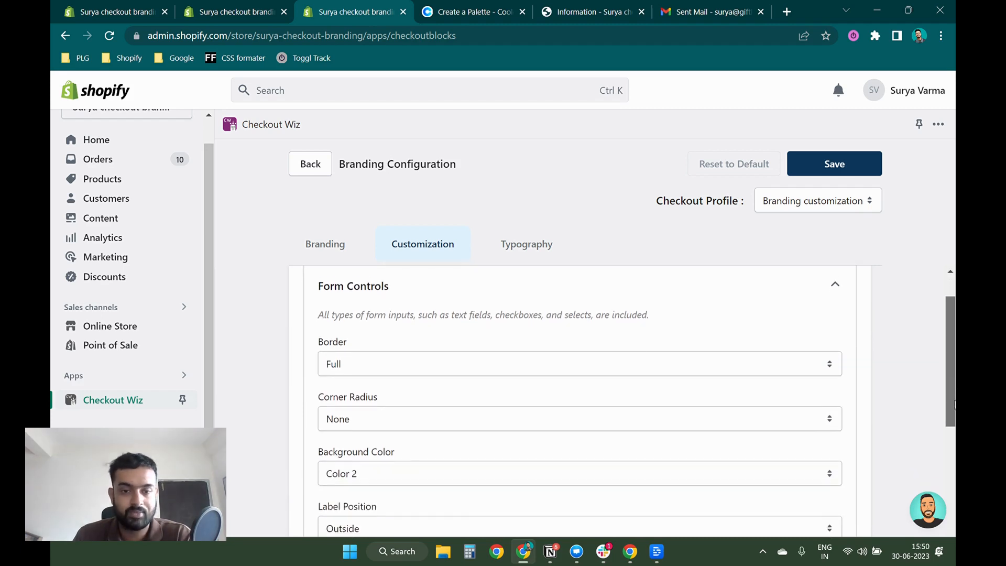
- View the form controls' border options without changing them, and set their corner radius to Large
left_click(345, 355)
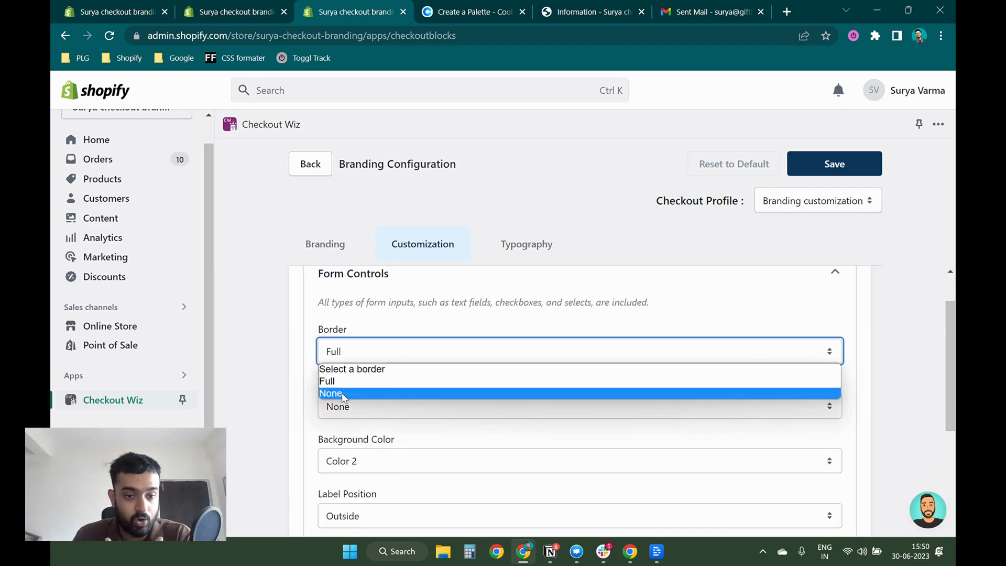
left_click(419, 303)
left_click(385, 412)
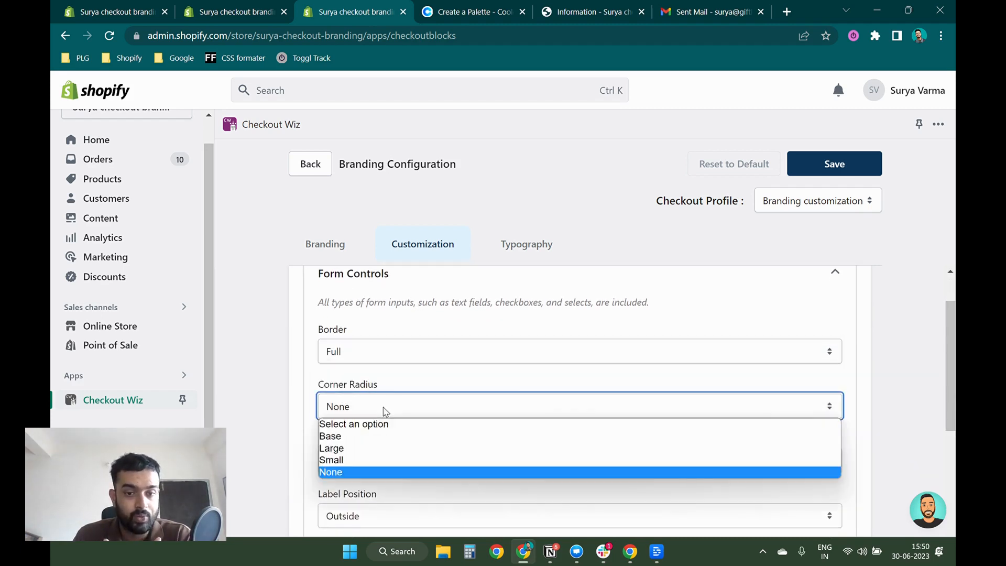
left_click(357, 450)
scroll(603, 435, "down", 1)
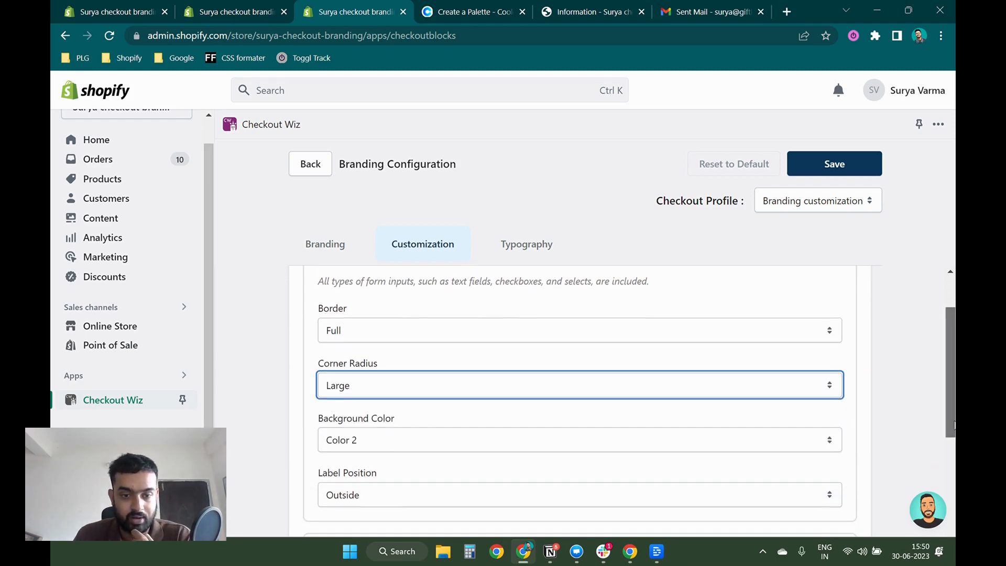
- Move the checkout page beside the admin page for comparison and set the form controls' background color to Transparent
left_click(439, 412)
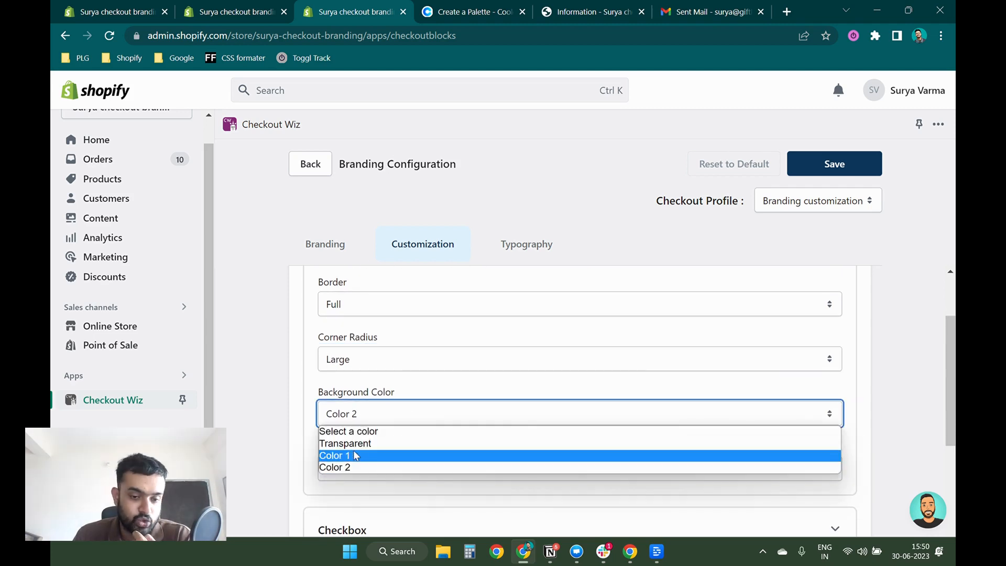
left_click(474, 13)
left_click_drag(560, 5, 446, 10)
left_click(397, 206)
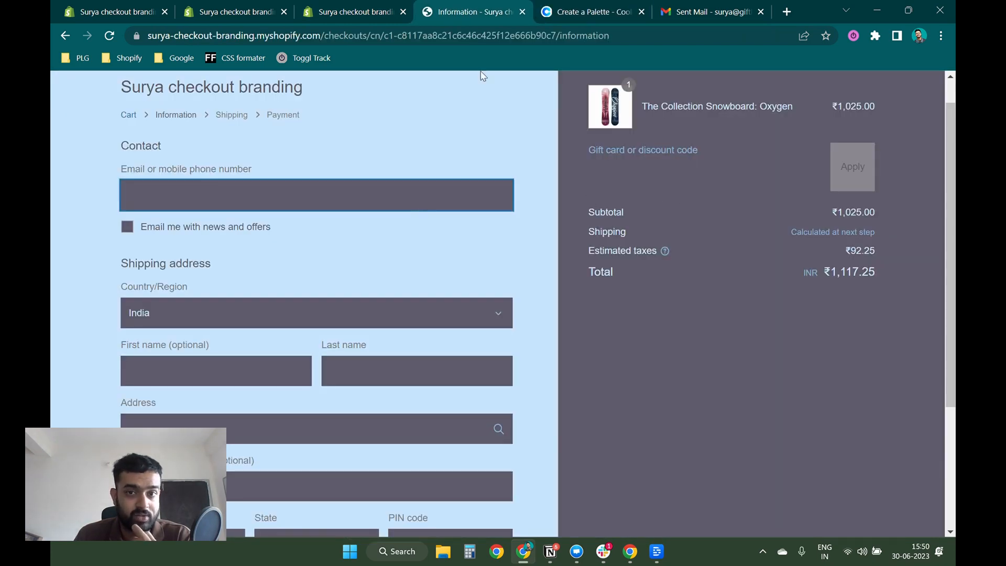
left_click(352, 12)
left_click(430, 414)
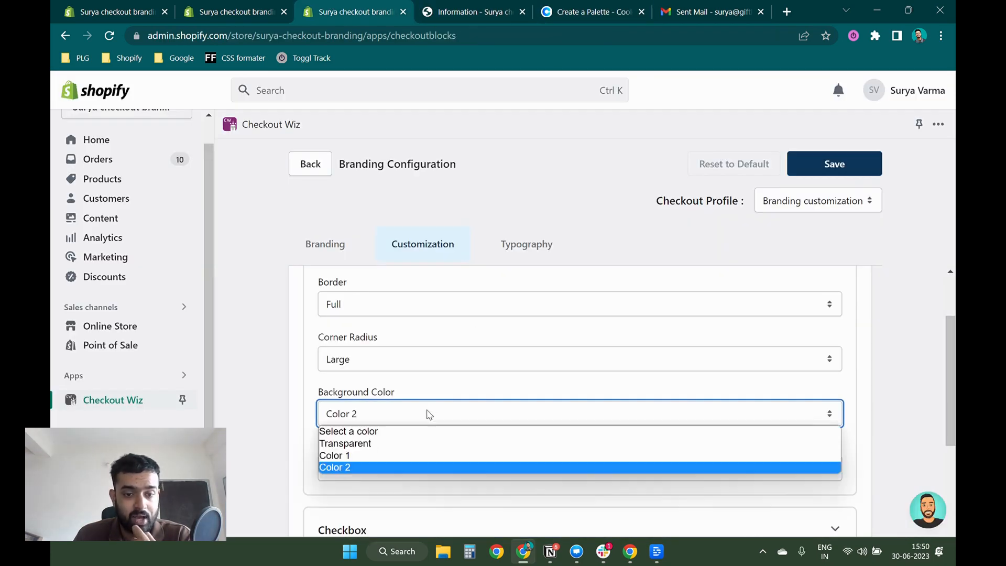
left_click(375, 445)
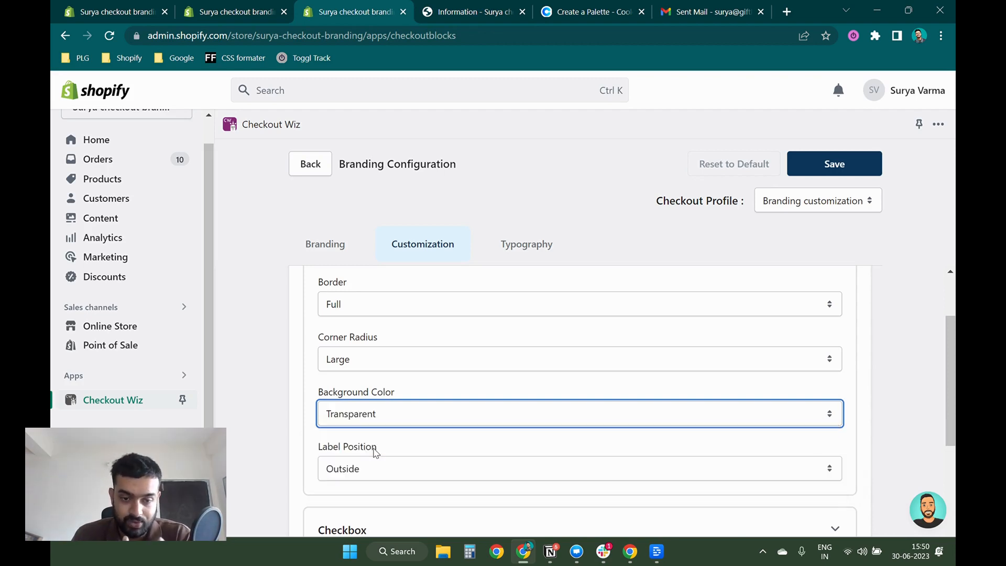
- View the form controls' label position options and compare them with the field labels on the live checkout page
left_click(386, 474)
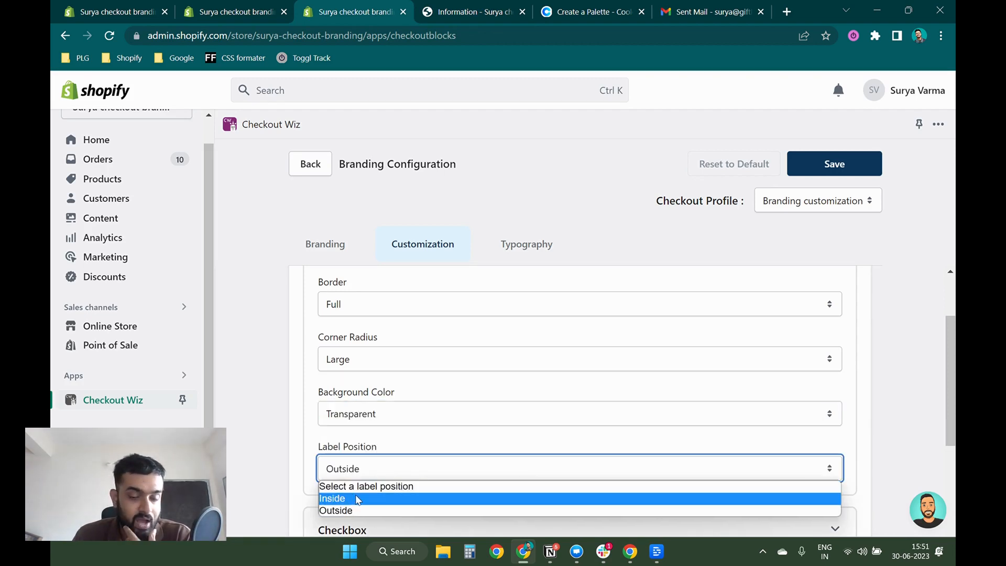
left_click(394, 452)
left_click_drag(393, 452, 325, 449)
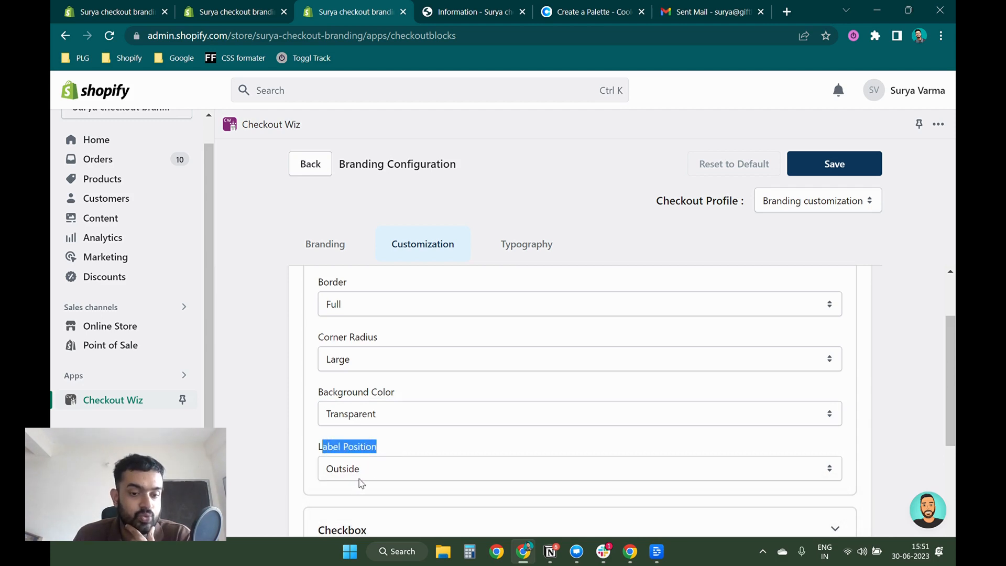
left_click(381, 476)
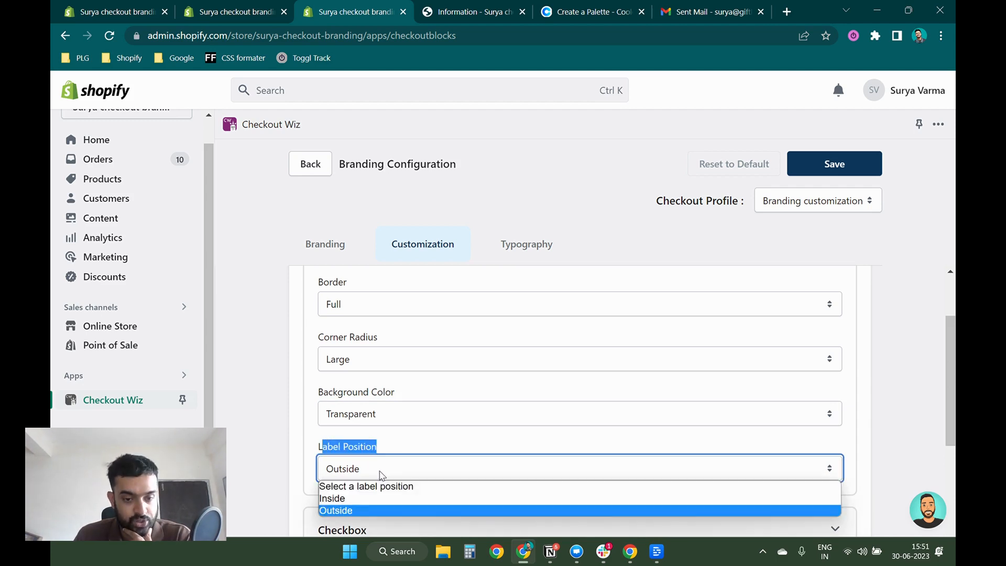
left_click(467, 12)
double_click(132, 288)
left_click_drag(208, 345, 121, 341)
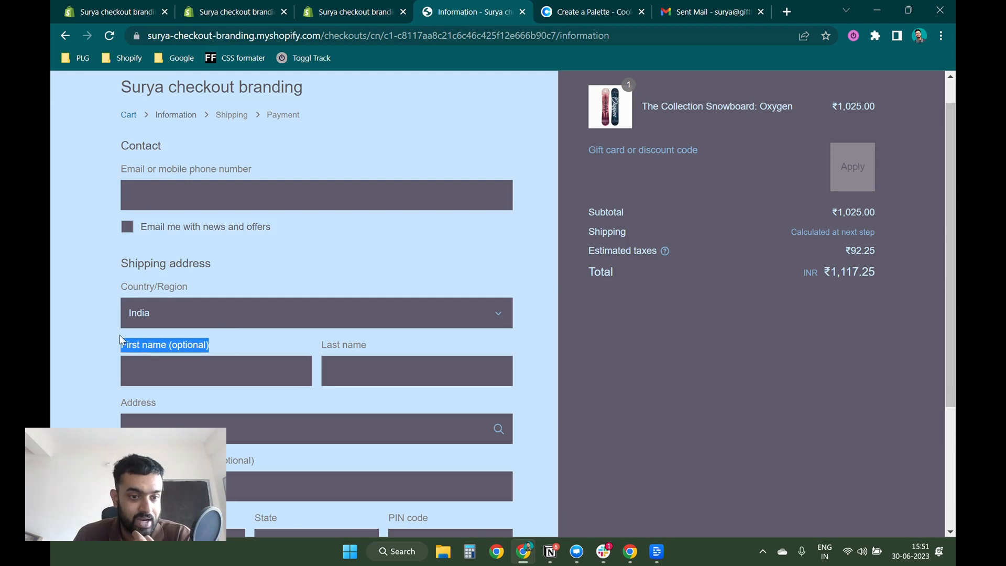
- Set the form controls' label position to Inside and save the branding configuration
left_click(392, 6)
left_click(372, 472)
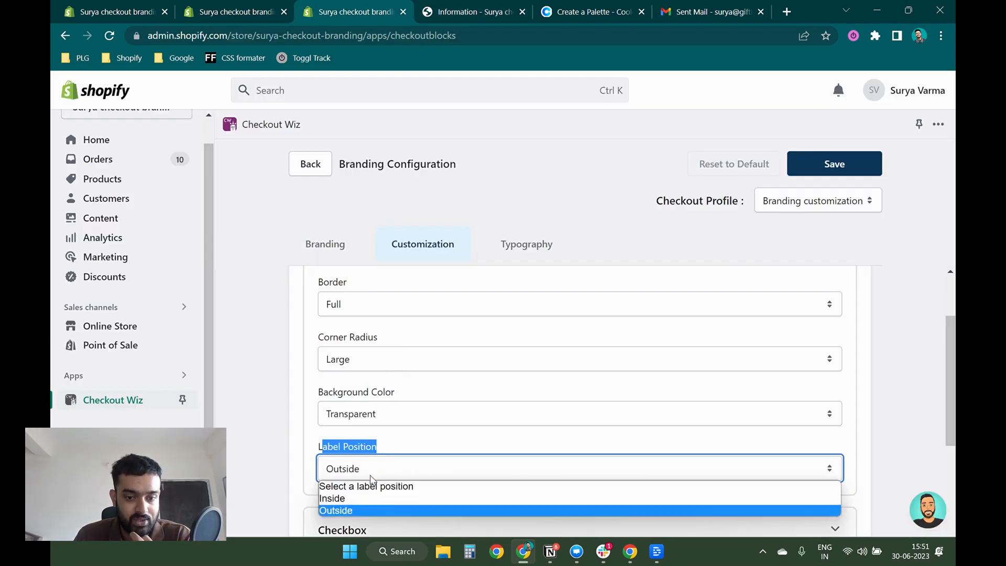
left_click(352, 498)
left_click(833, 164)
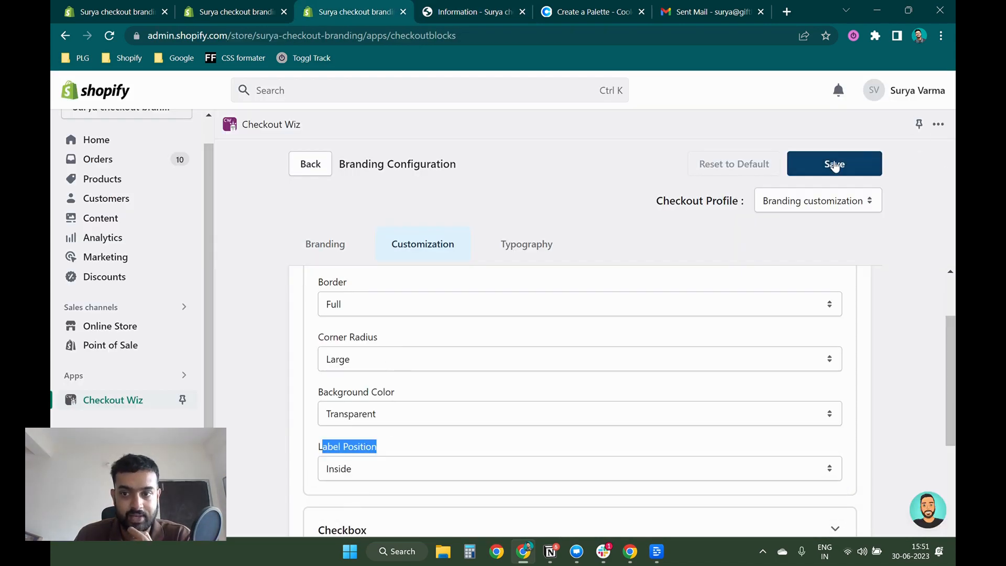
- Reload the checkout page and examine the labels, background and corners of its first and last name fields
left_click(461, 11)
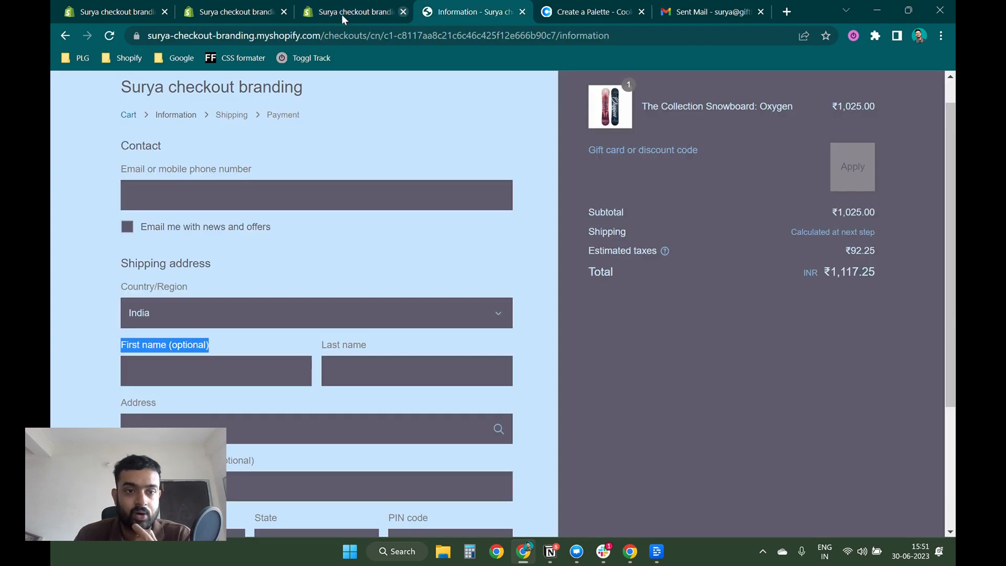
left_click(110, 36)
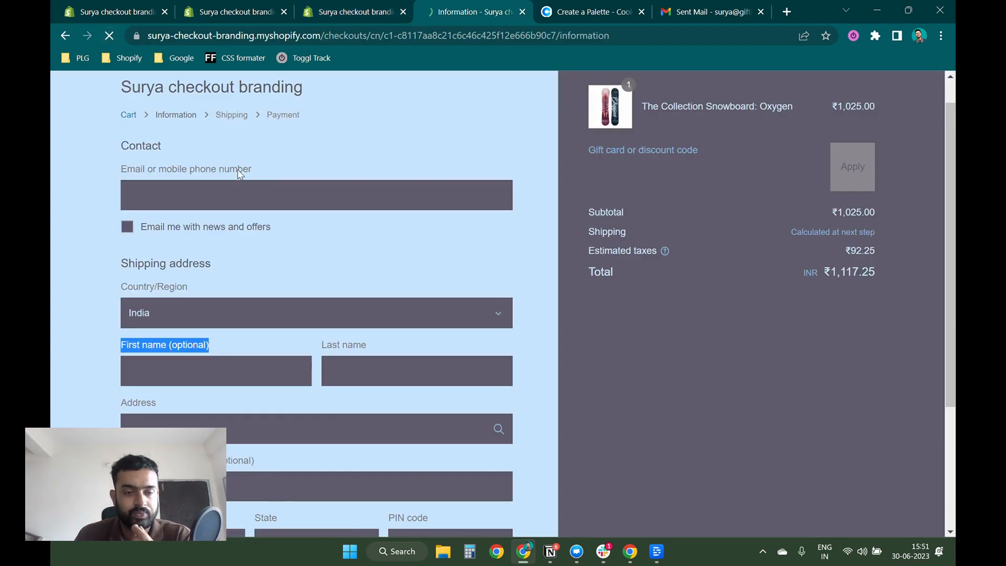
left_click(382, 359)
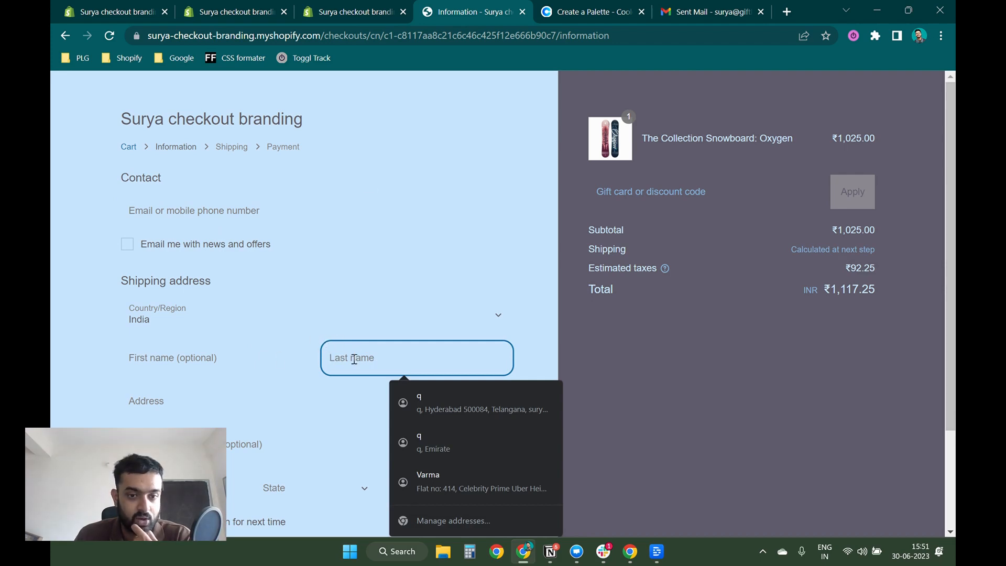
left_click(321, 9)
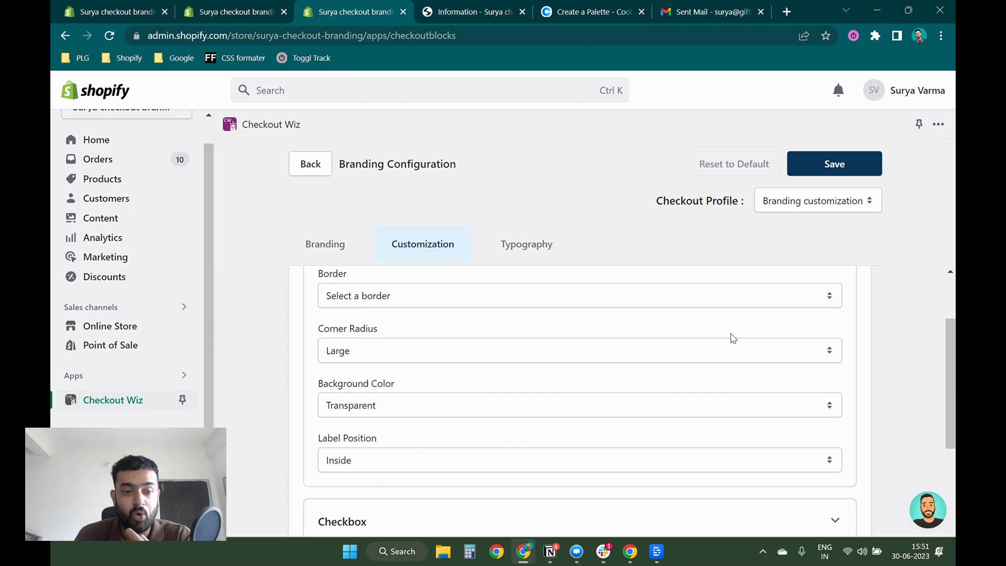
left_click(456, 11)
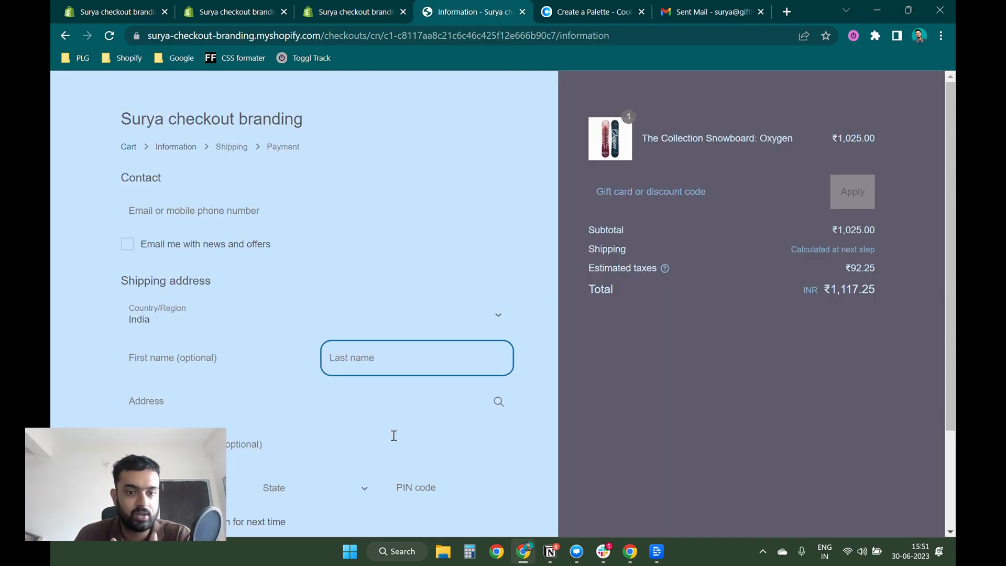
left_click(281, 356)
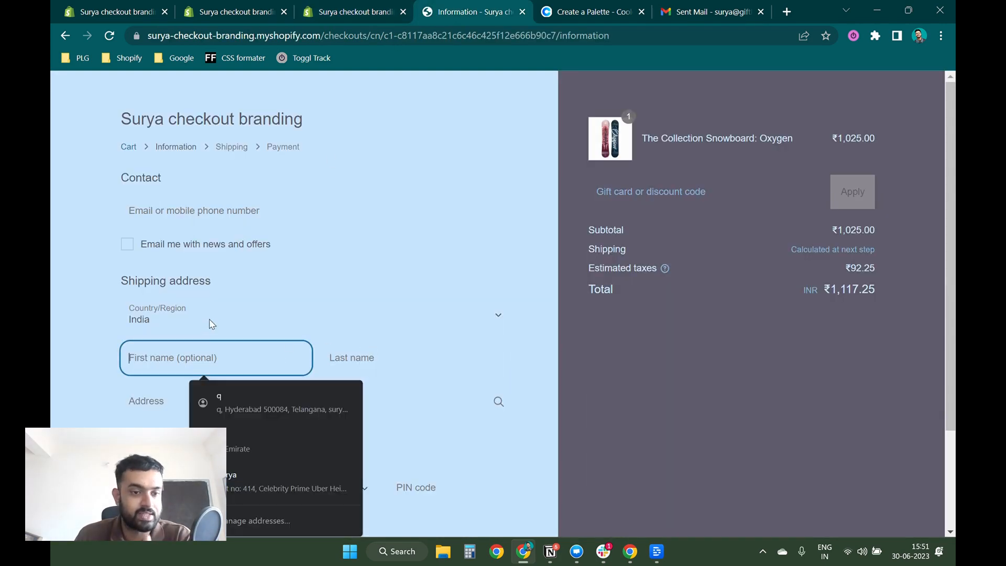
- Set the Checkbox corner radius to Large in the Customization settings, save, and check the checkout page
left_click(353, 9)
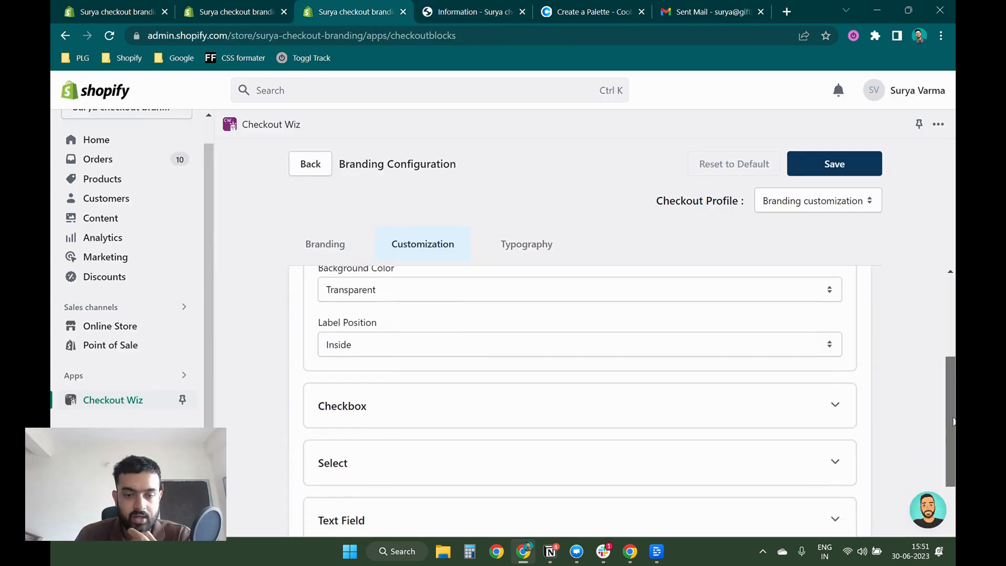
left_click(835, 411)
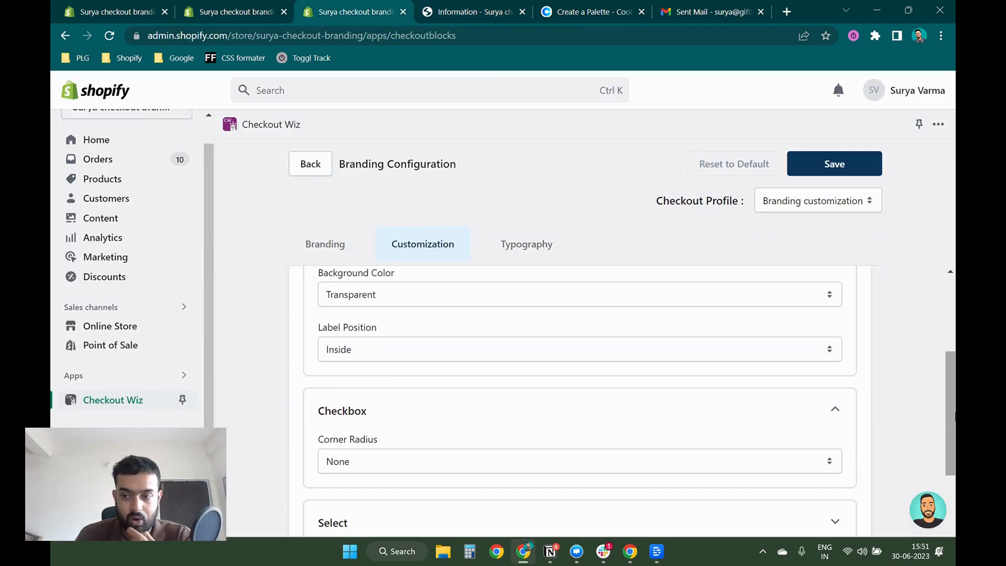
scroll(493, 399, "down", 2)
left_click(465, 380)
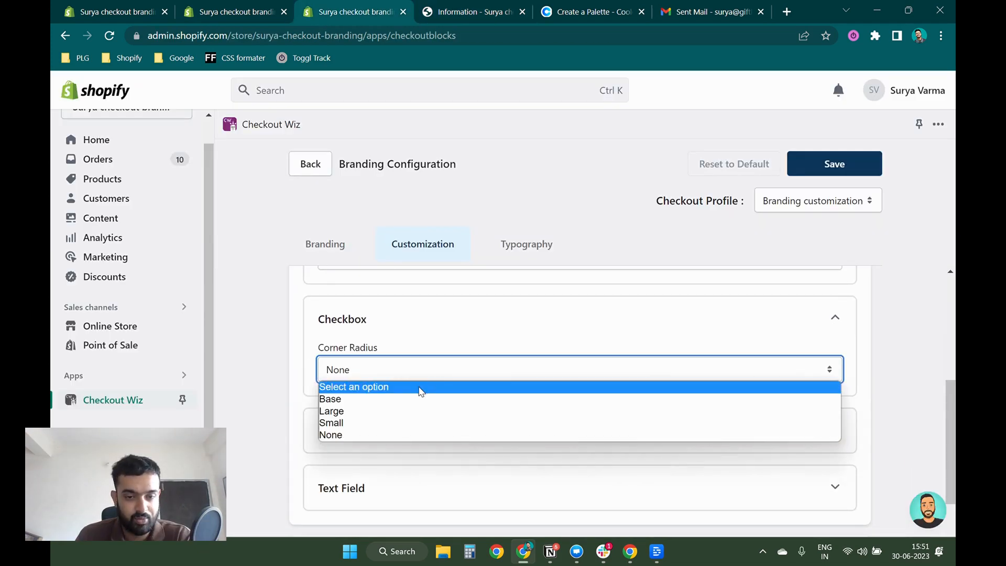
left_click(381, 414)
left_click(826, 165)
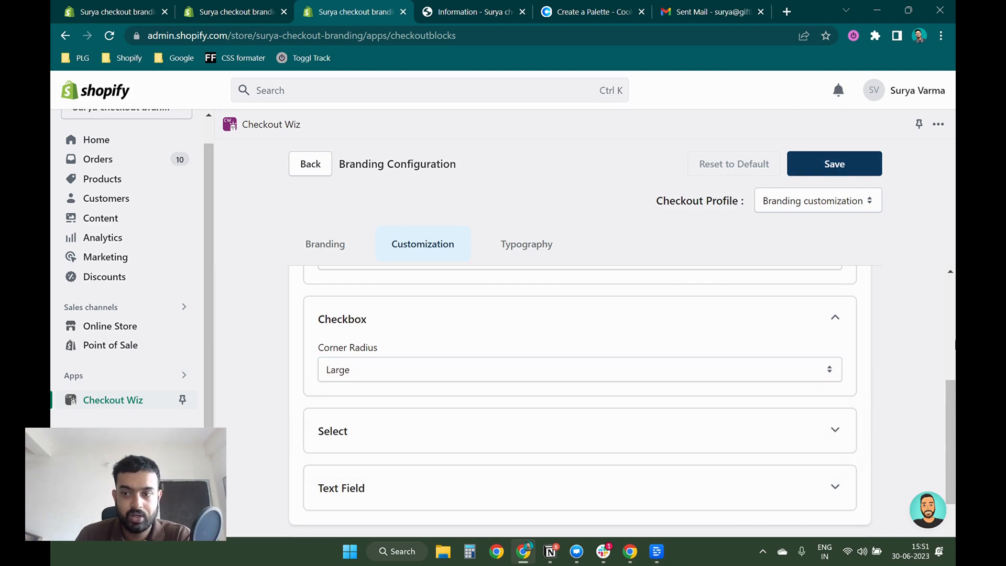
left_click(450, 12)
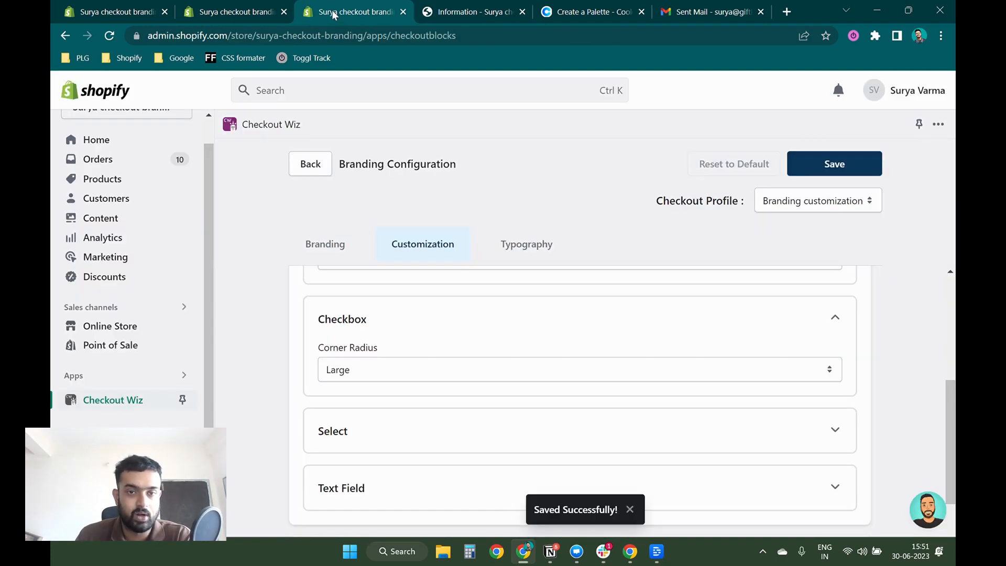
- Expand the Select settings in the branding configuration and set the border to Block end
left_click(335, 12)
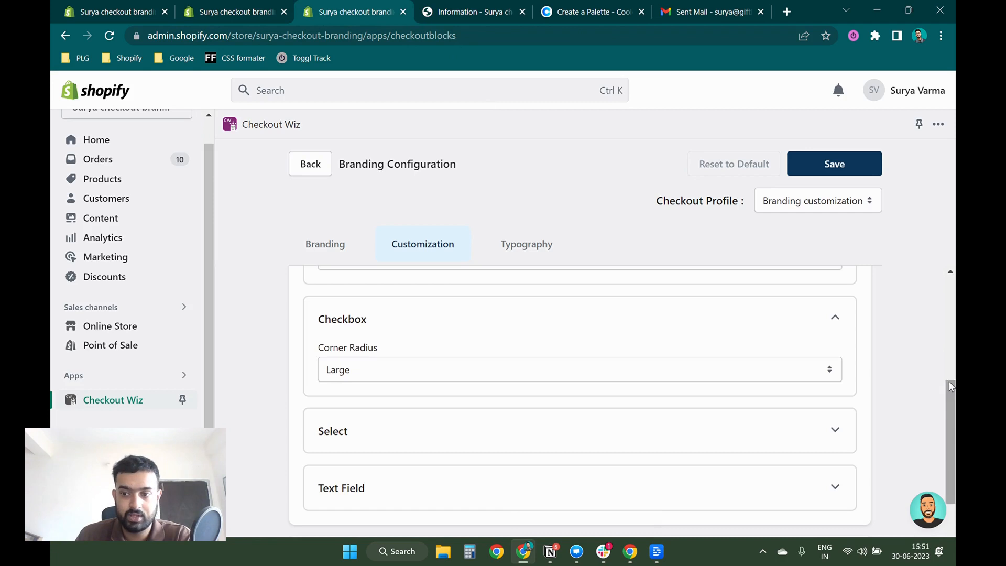
scroll(953, 419, "down", 1)
scroll(953, 420, "down", 1)
left_click(791, 331)
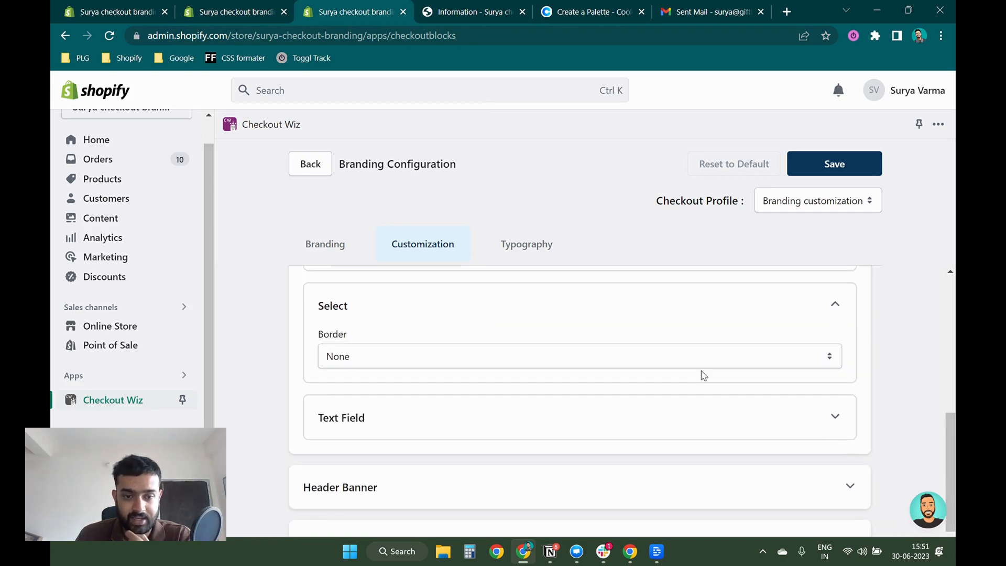
left_click(608, 363)
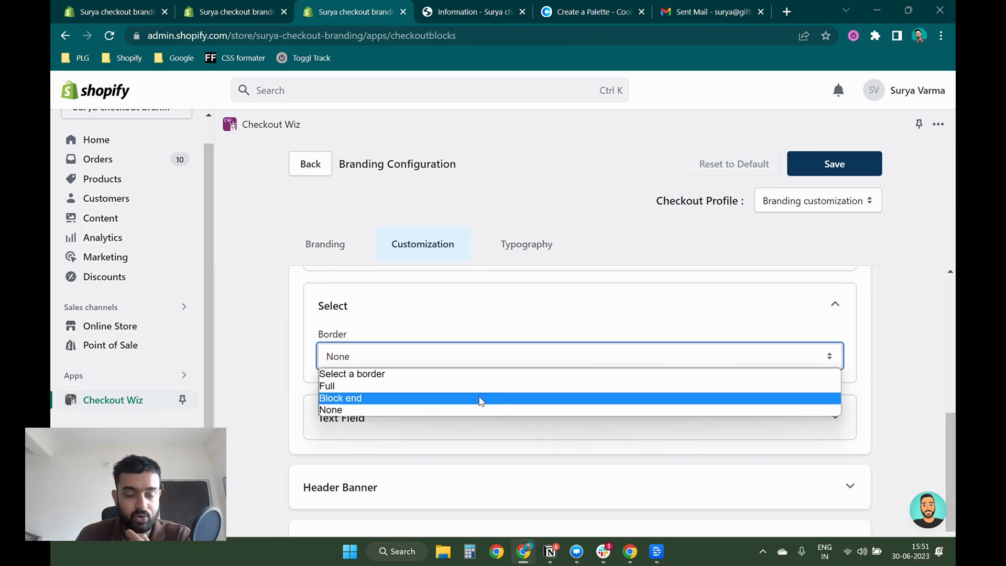
left_click(444, 398)
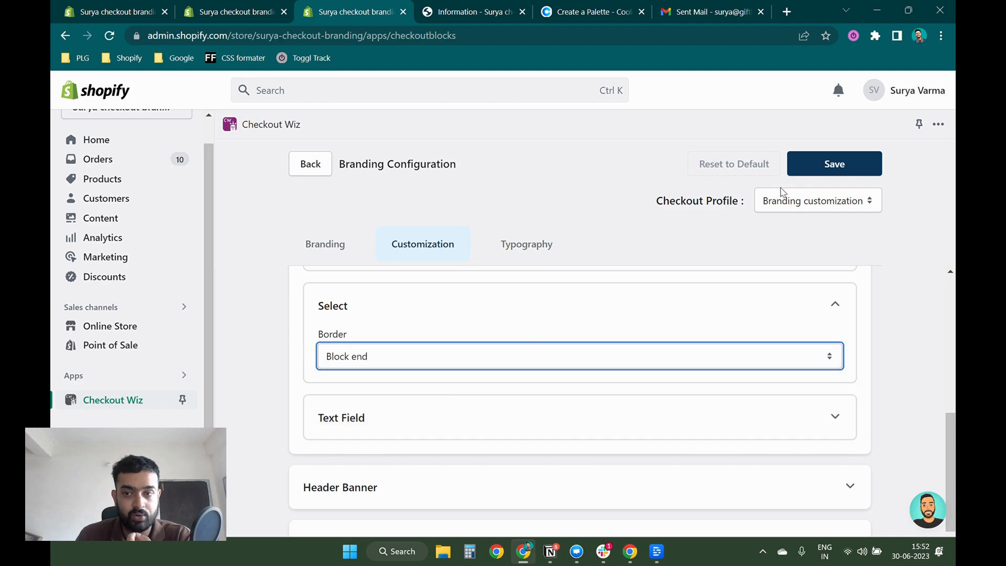
- Examine the borders of the country selector and the name fields on the checkout page
left_click(461, 14)
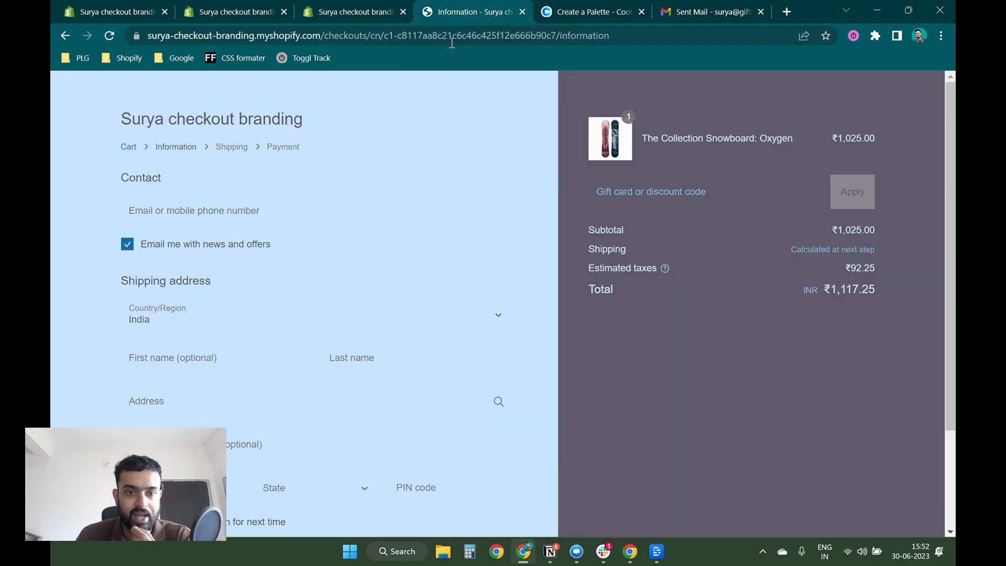
left_click(298, 314)
left_click(360, 360)
left_click(371, 363)
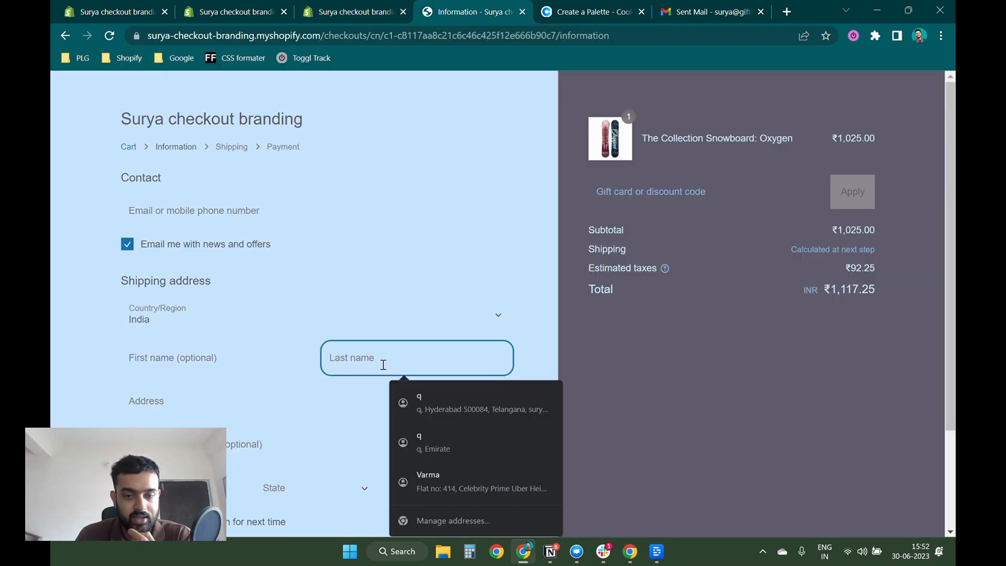
left_click(270, 354)
left_click(372, 360)
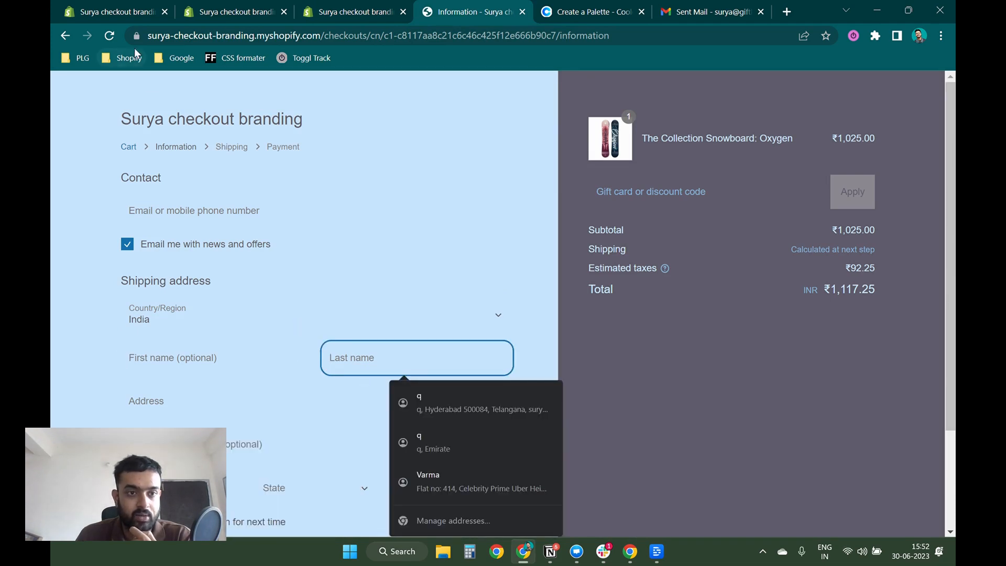
- View the Text Field border options in the branding configuration without changing the selection
left_click(349, 12)
scroll(755, 326, "up", 1)
left_click(755, 325)
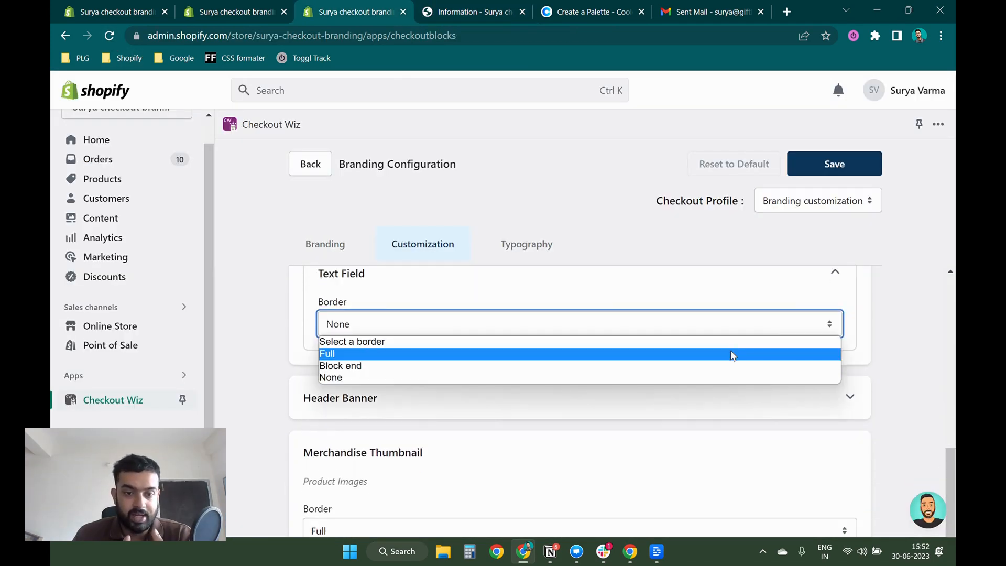
left_click(900, 385)
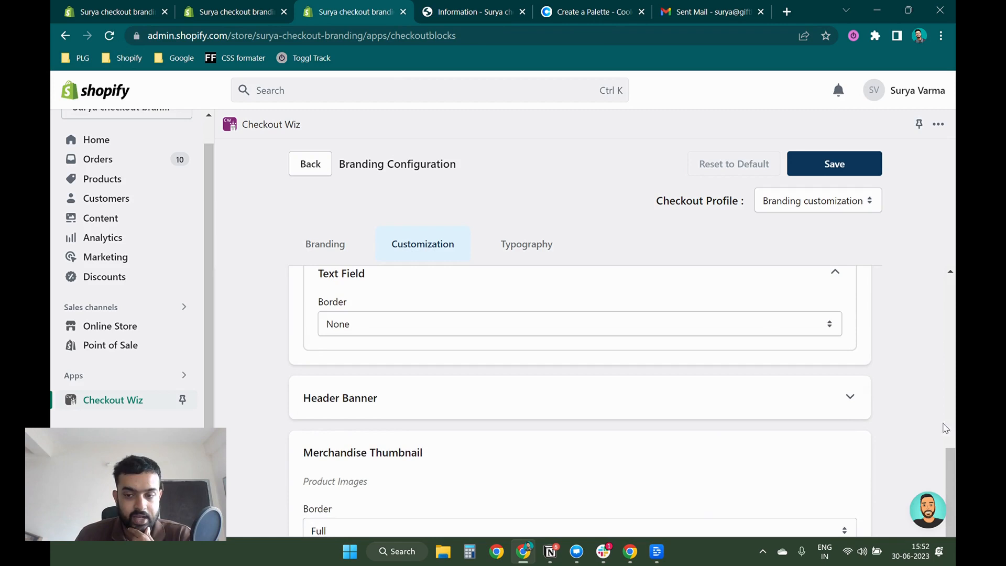
scroll(948, 453, "down", 1)
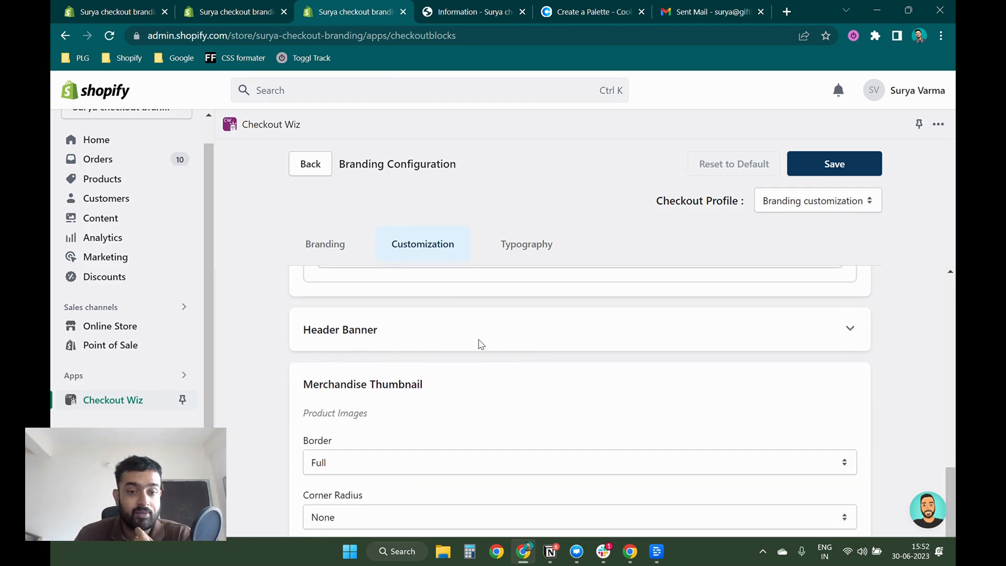
- Expand the Header Banner settings, look through the available logo images, and compare with the store title on the checkout page
left_click(548, 331)
left_click(472, 12)
left_click_drag(118, 118, 360, 112)
left_click(351, 11)
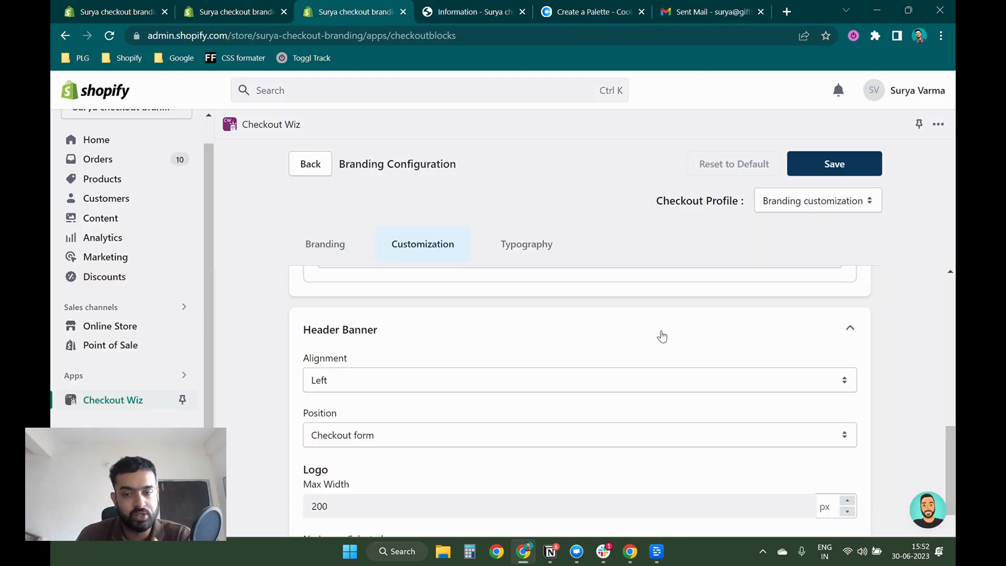
scroll(409, 493, "down", 3)
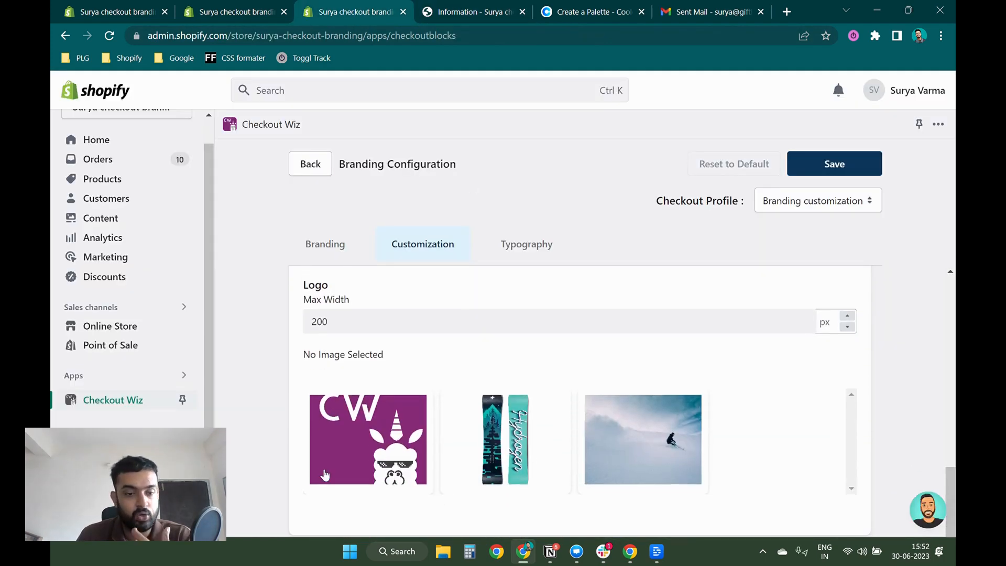
left_click(428, 13)
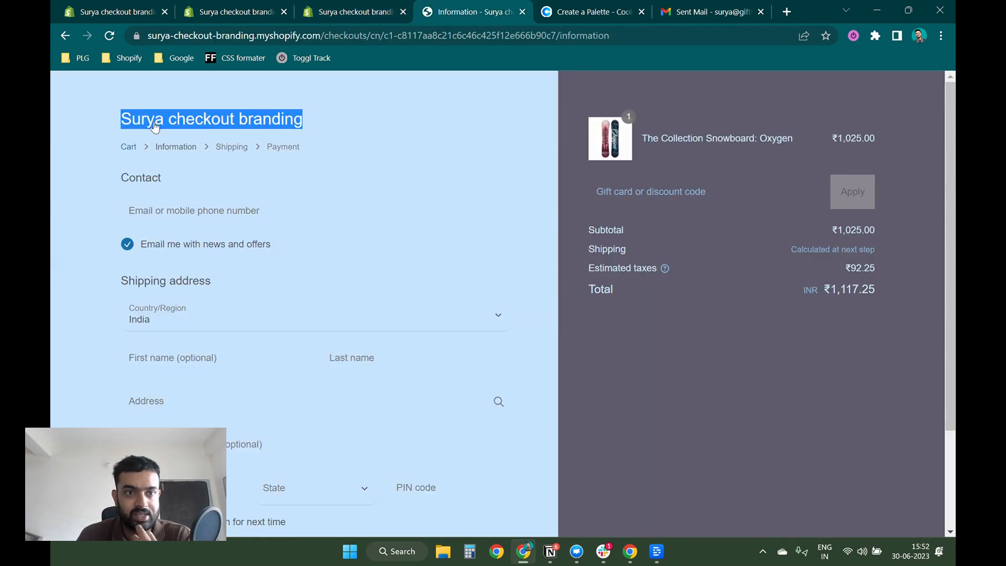
left_click(375, 10)
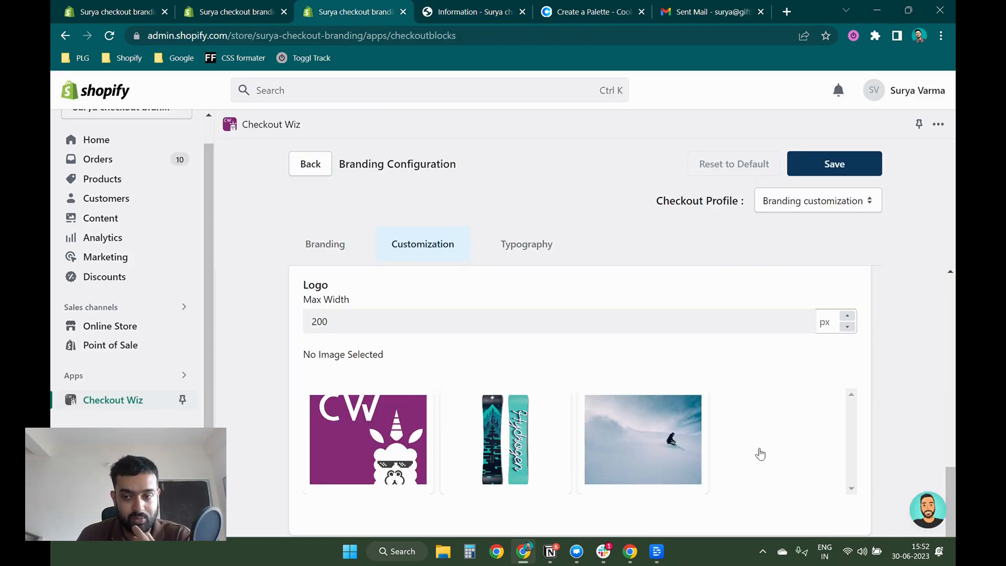
- Set the header banner's position to Order summary and its alignment to Center
left_click_drag(949, 478, 955, 436)
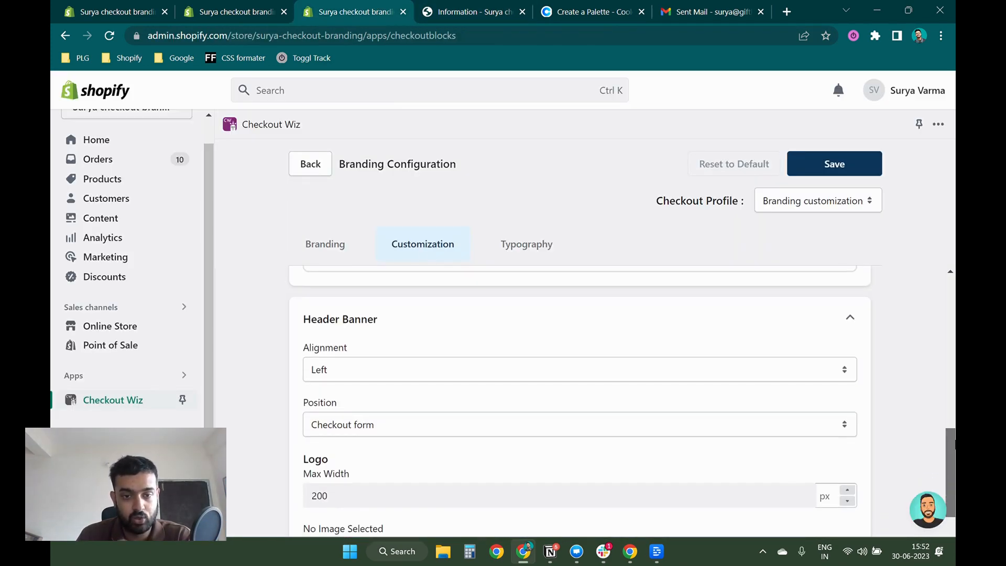
left_click(560, 430)
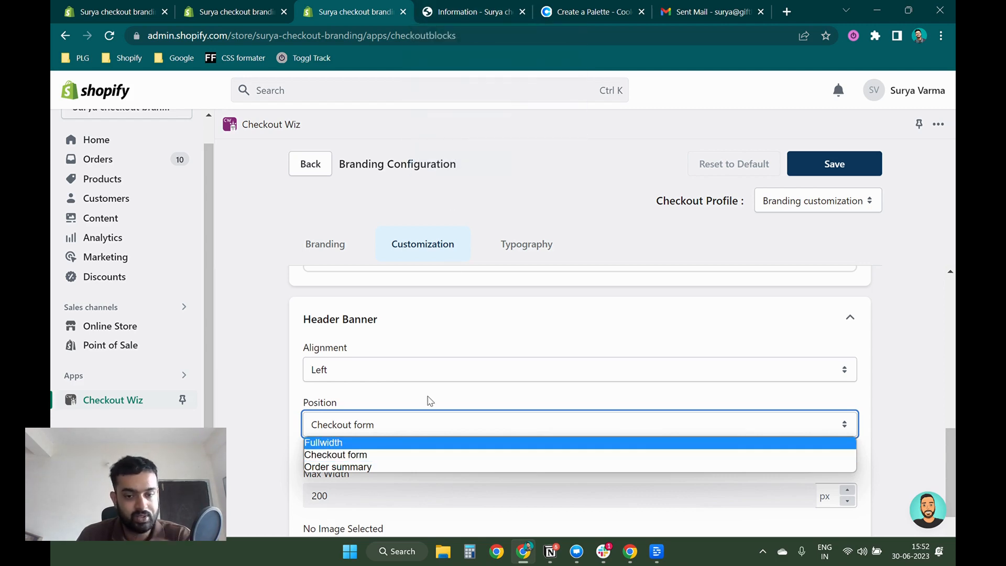
left_click(388, 466)
left_click(373, 364)
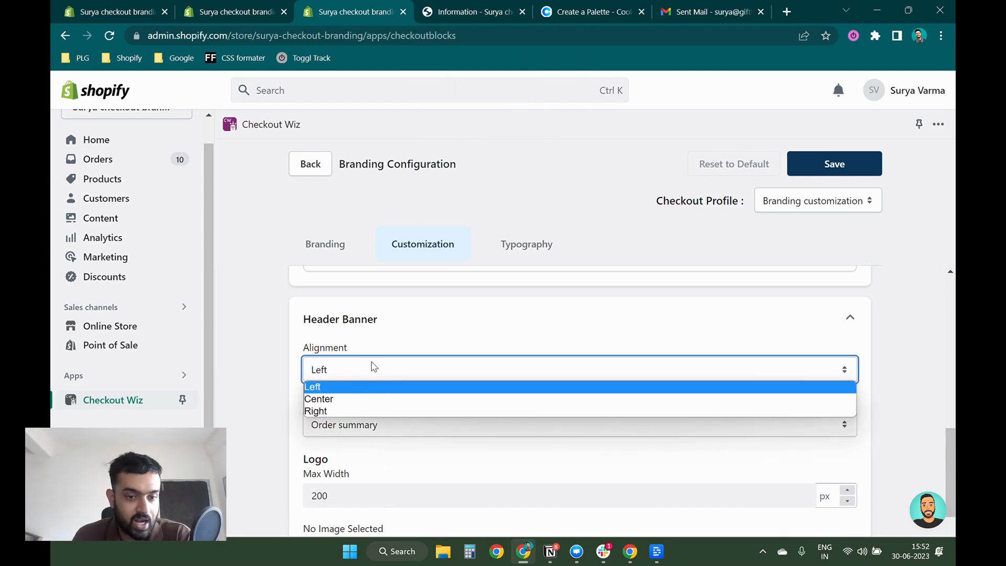
left_click(354, 399)
- Choose the purple CW image as the header banner's logo
left_click_drag(946, 452, 953, 511)
left_click(399, 467)
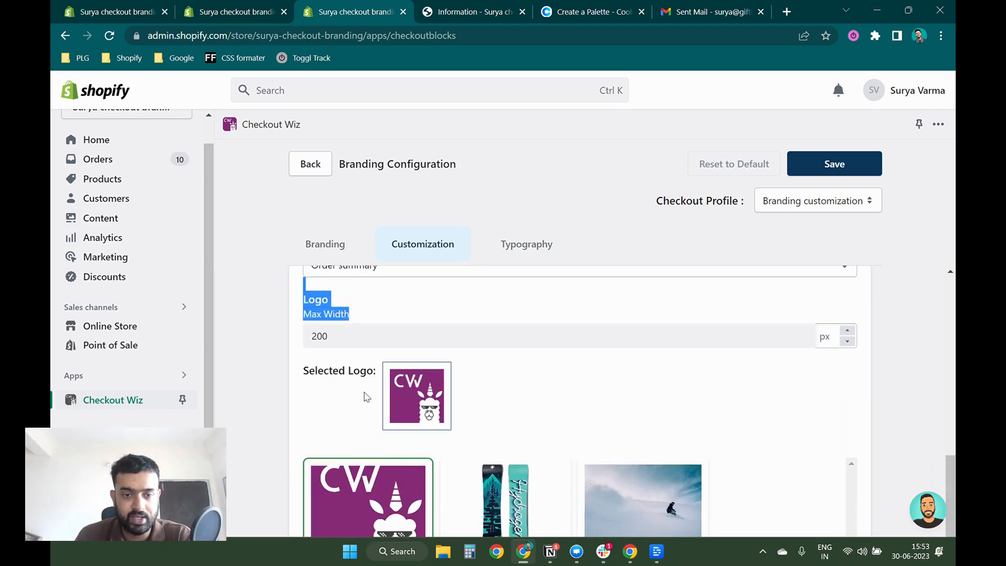
- Save the header banner settings and reload the checkout page to check the logo in the order summary
double_click(357, 344)
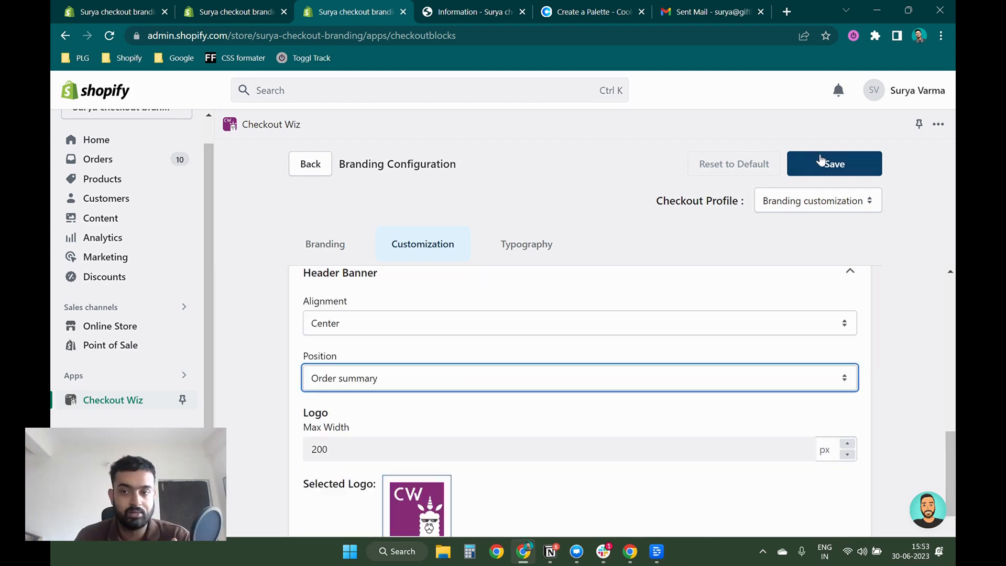
left_click(822, 161)
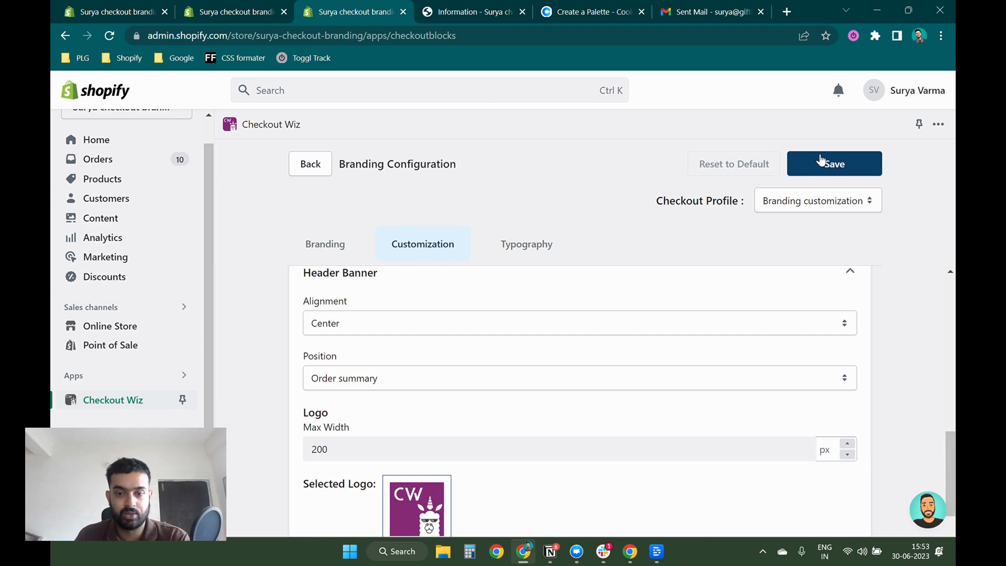
left_click(474, 11)
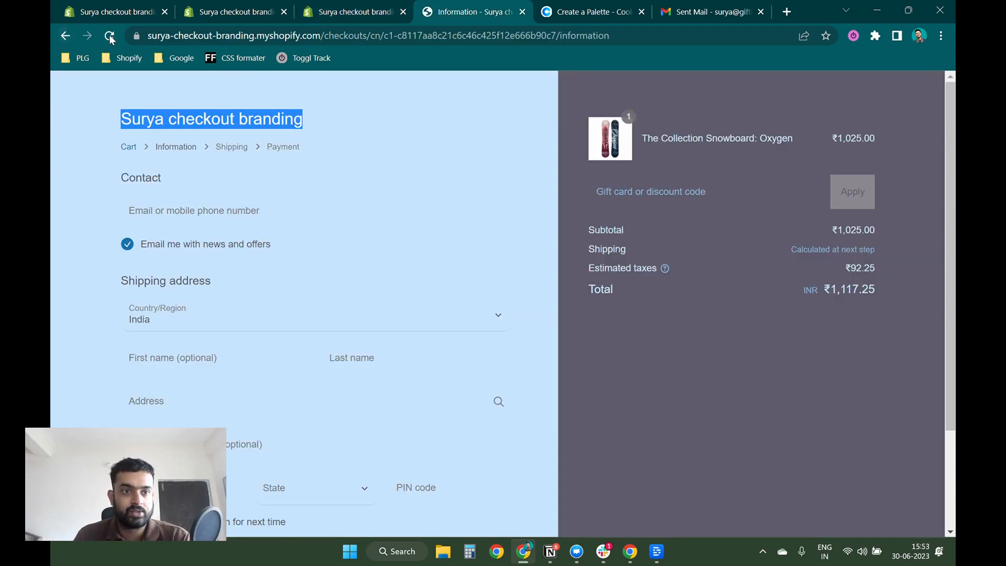
left_click(110, 36)
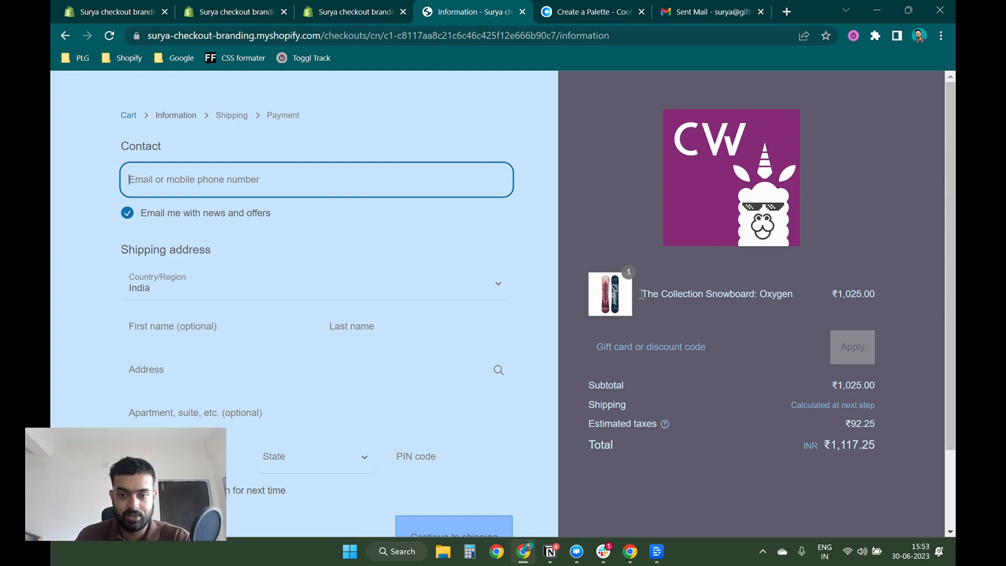
- Set the Merchandise Thumbnail corner radius to Large and compare with the product image on the checkout page
key("ctrl+shift+Tab")
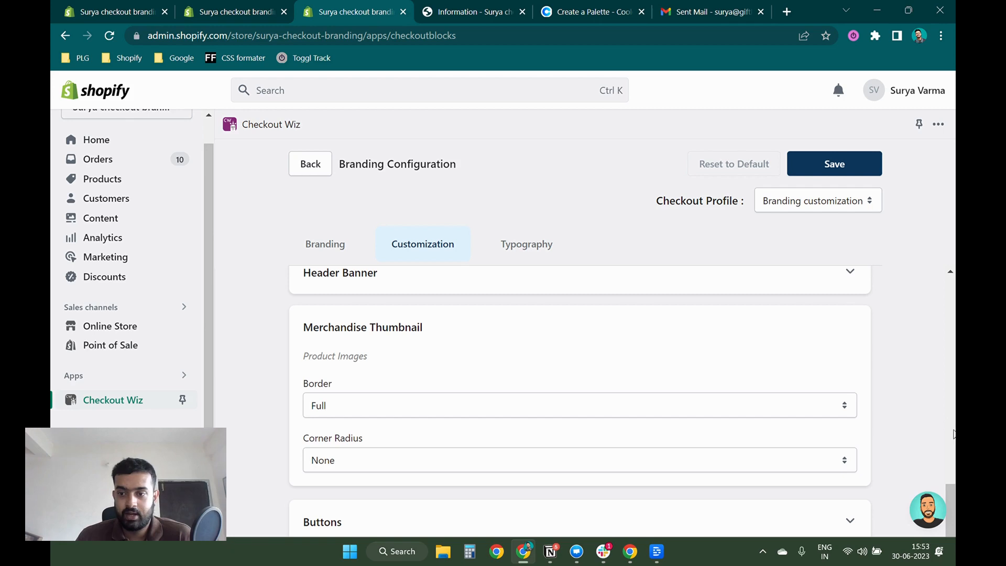
left_click(405, 462)
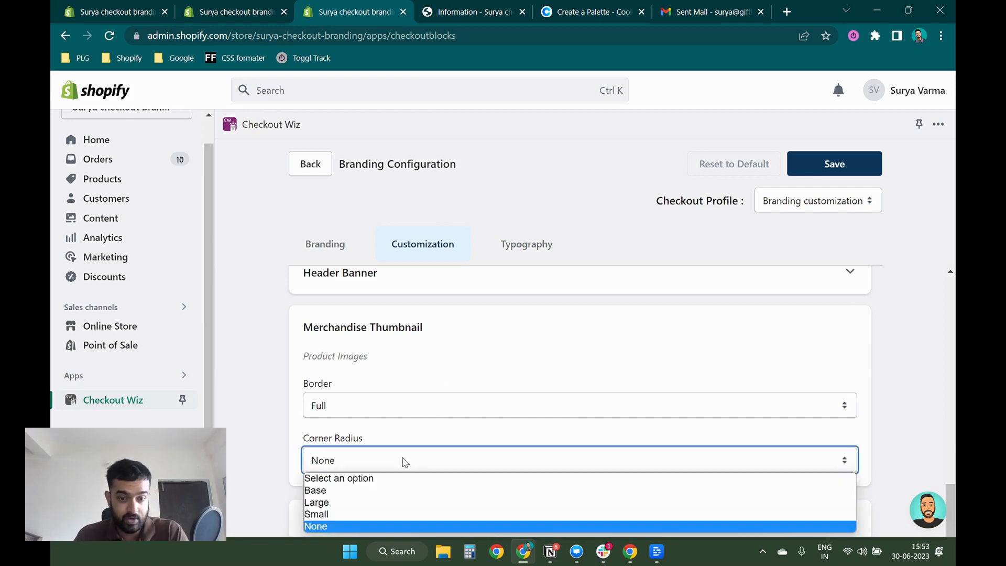
left_click(346, 503)
key("ctrl+Tab")
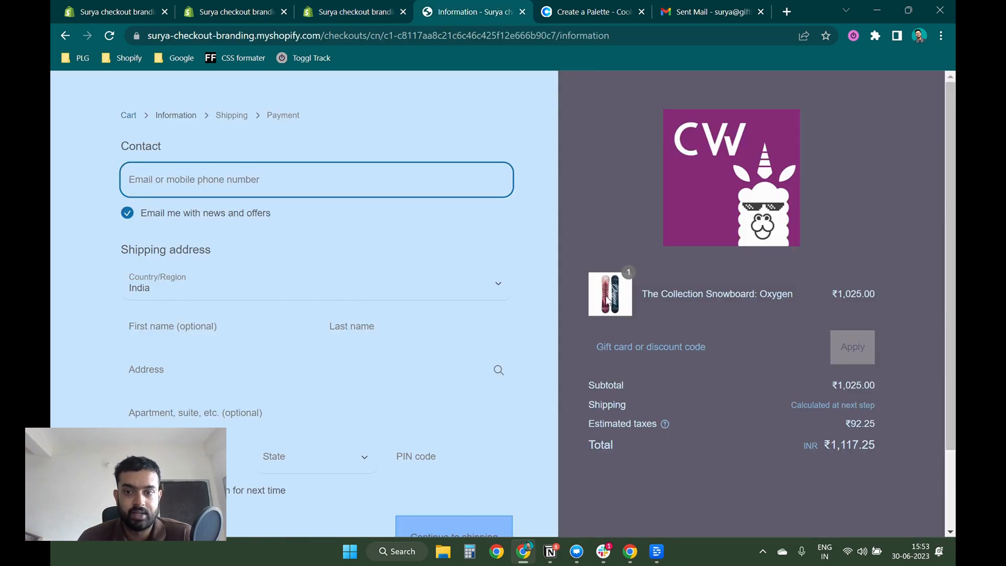
left_click(353, 11)
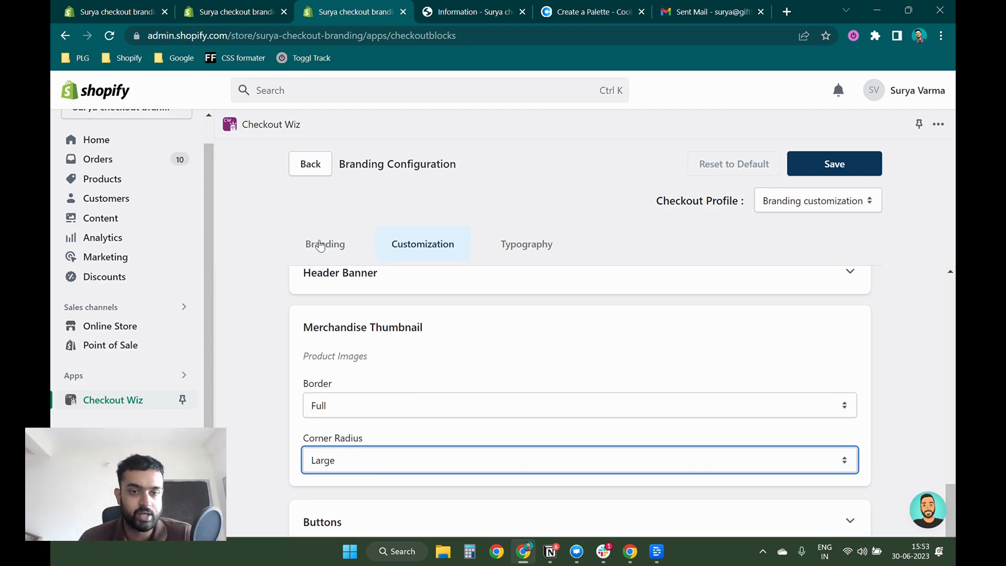
- View the Merchandise Thumbnail border options without changing the selection and look at the product image on the checkout page
left_click(377, 404)
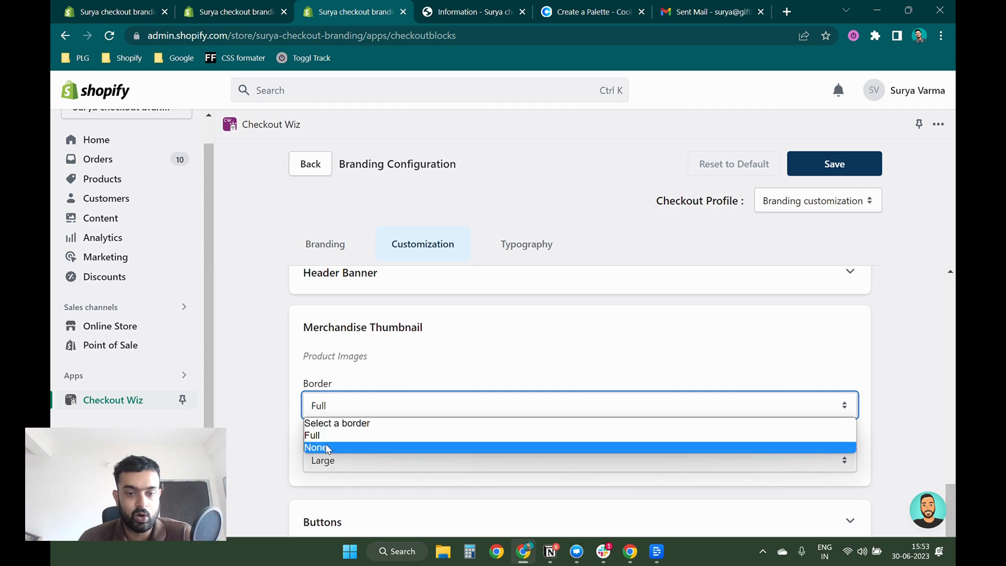
left_click(483, 5)
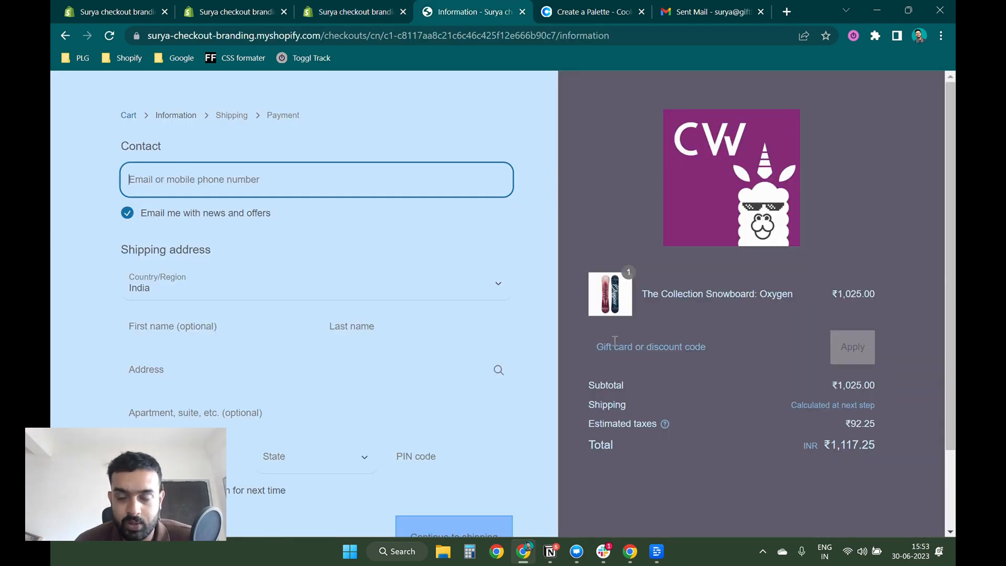
key("ctrl+shift+Tab")
- Expand the Primary Button settings under Buttons and view the available background styles
scroll(590, 325, "down", 3)
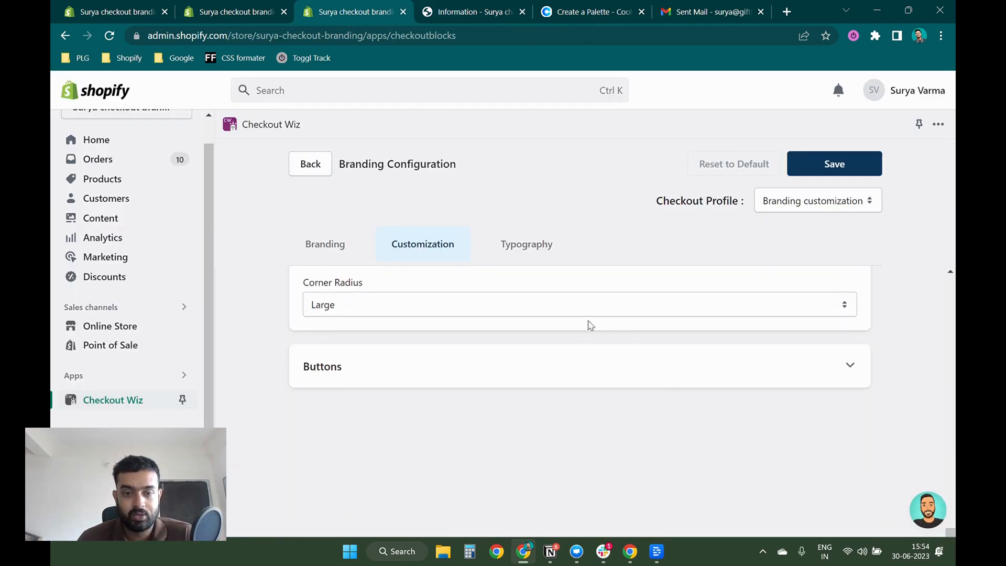
left_click(591, 376)
left_click(555, 412)
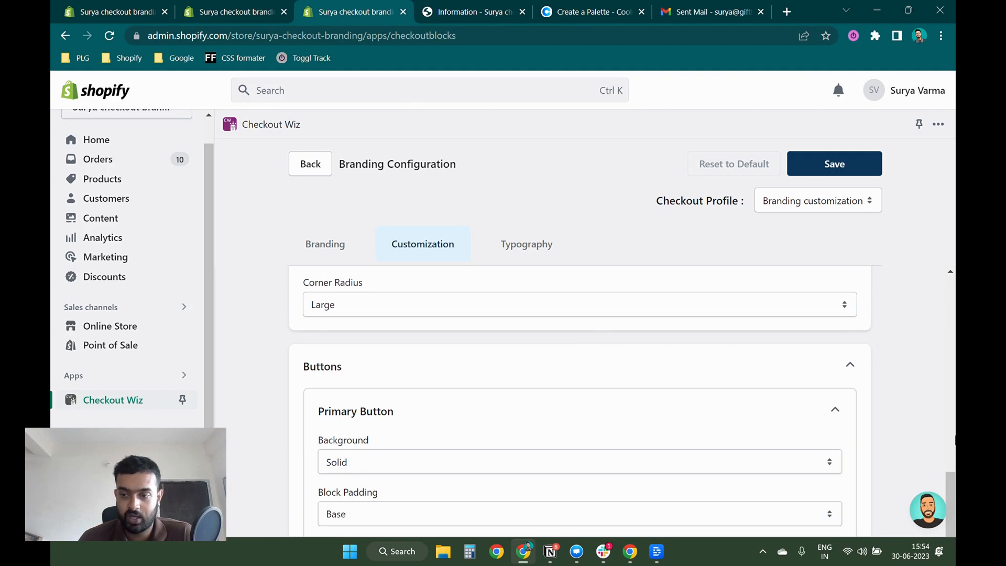
scroll(948, 478, "down", 2)
left_click(393, 338)
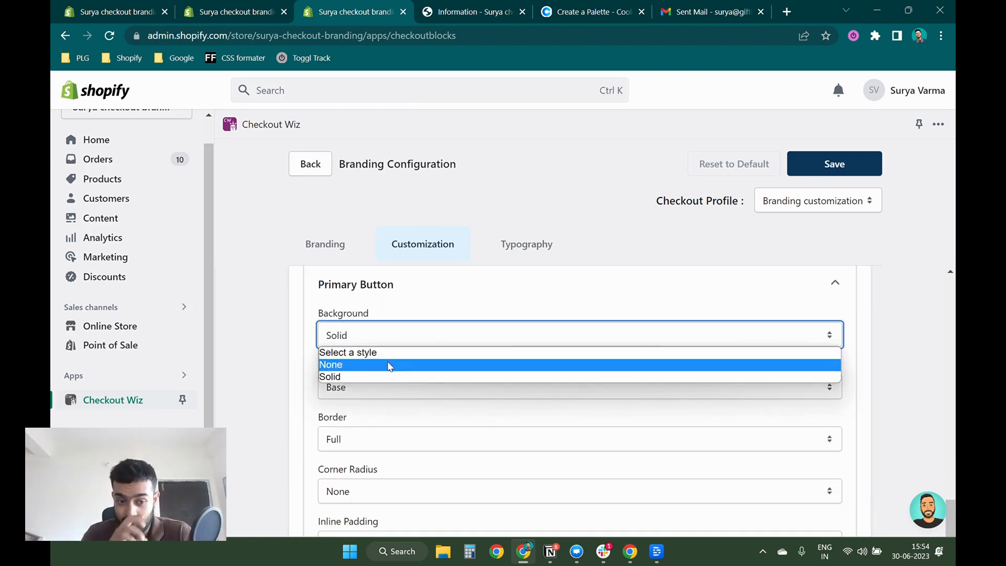
- Check the Continue to shipping button on the checkout page and set the primary button's block padding to Extra tight
left_click(367, 389)
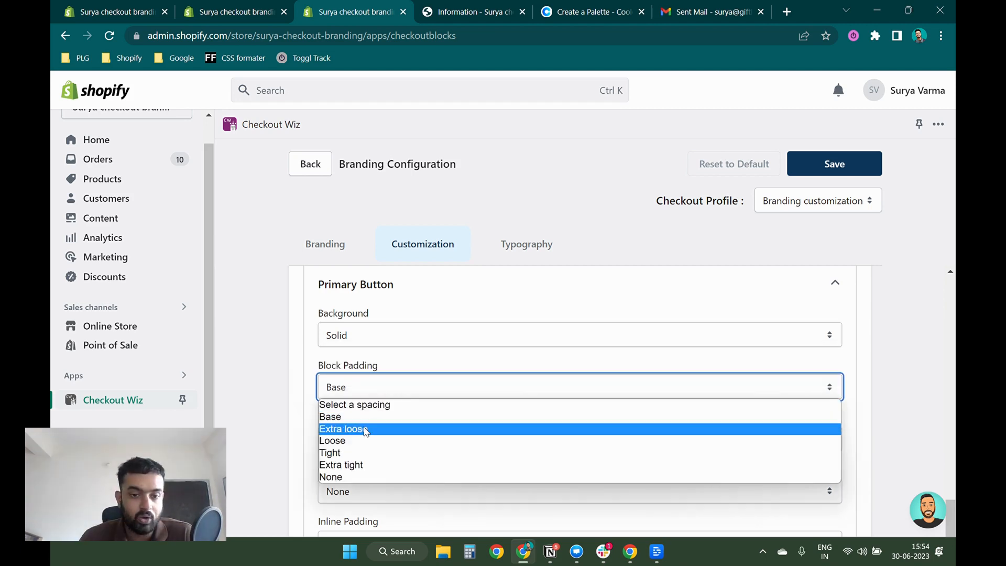
left_click(472, 7)
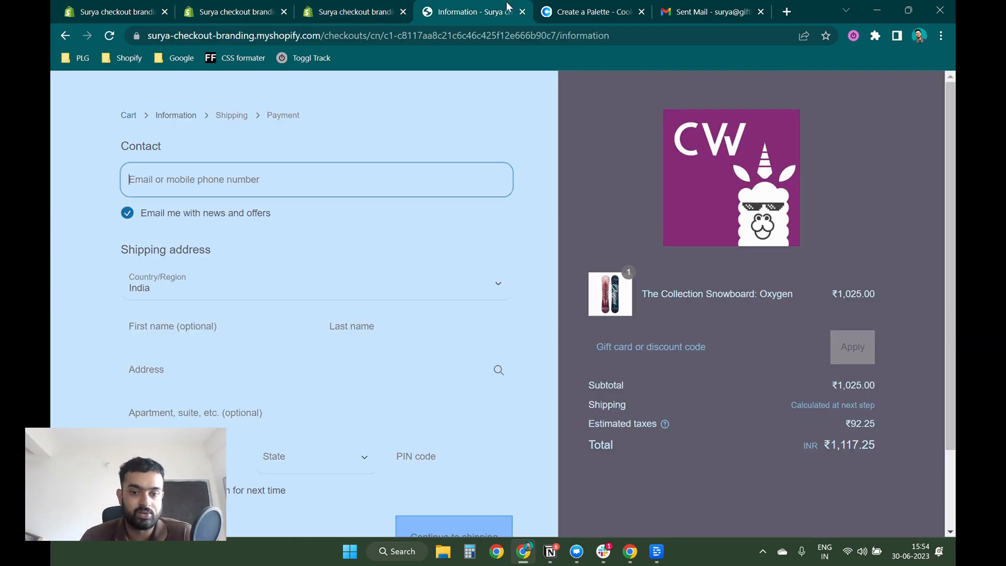
scroll(503, 304, "down", 2)
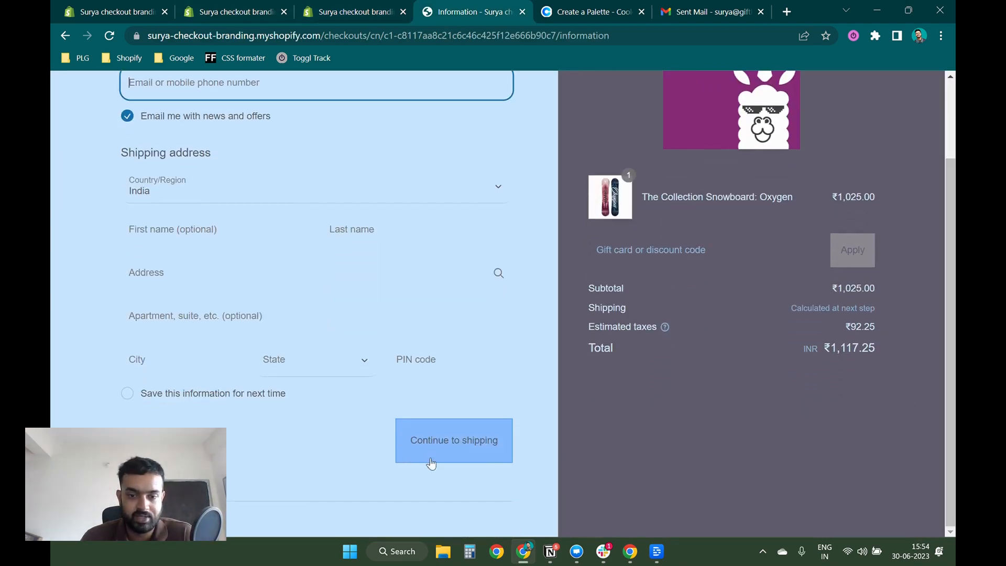
left_click(348, 13)
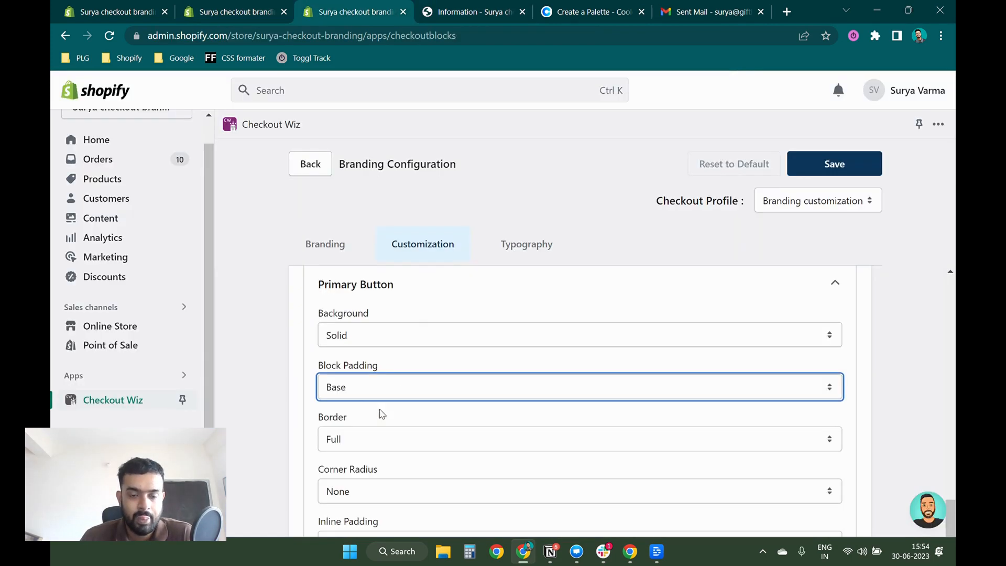
left_click(376, 390)
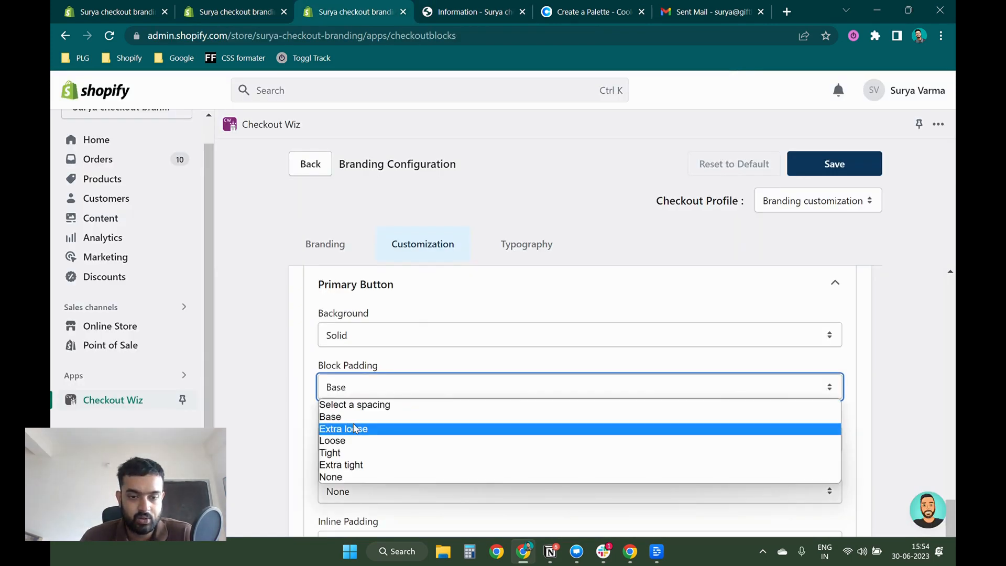
left_click(348, 466)
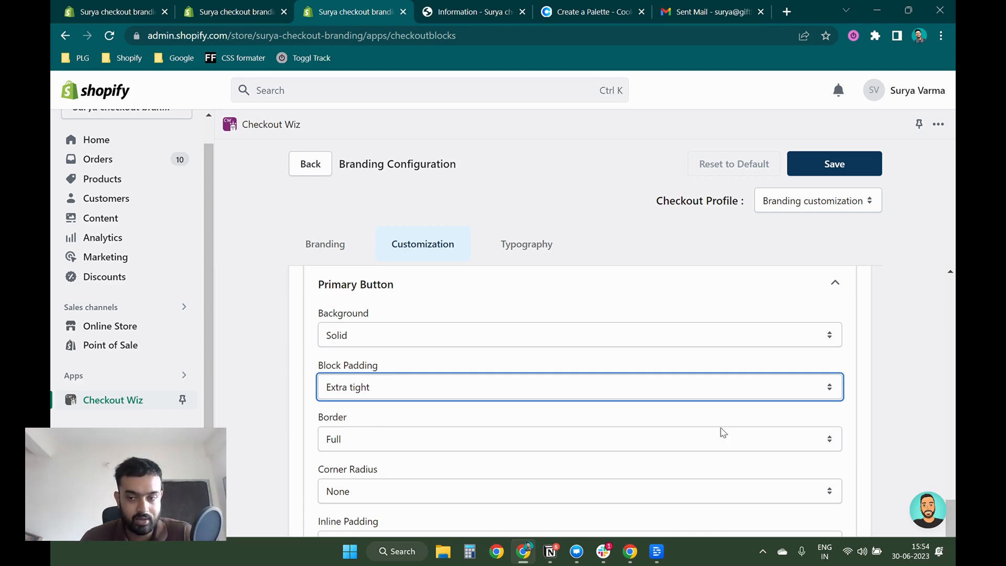
- Set the primary button's inline padding to Extra loose and its corner radius to Large
scroll(954, 417, "down", 1)
left_click(476, 474)
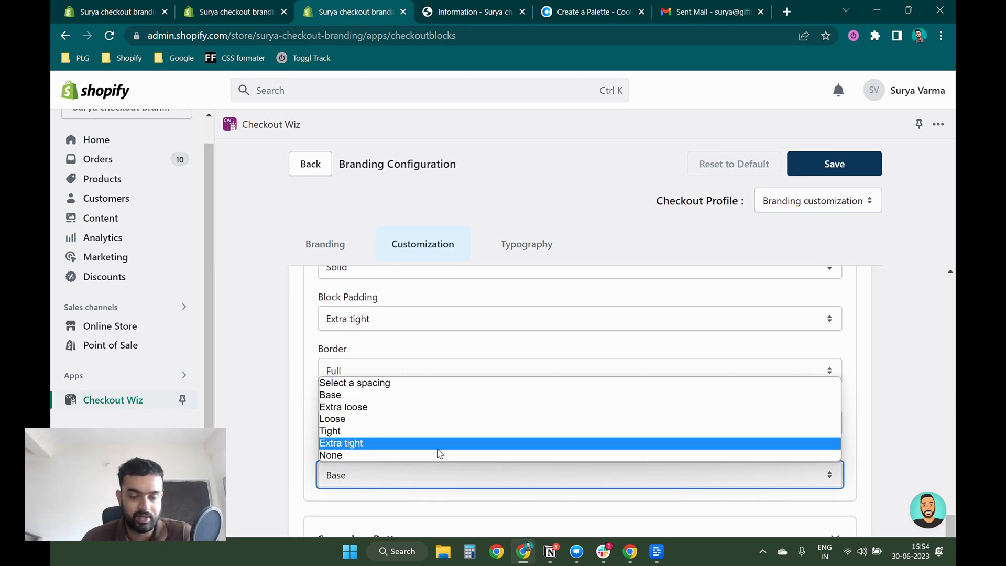
left_click(364, 407)
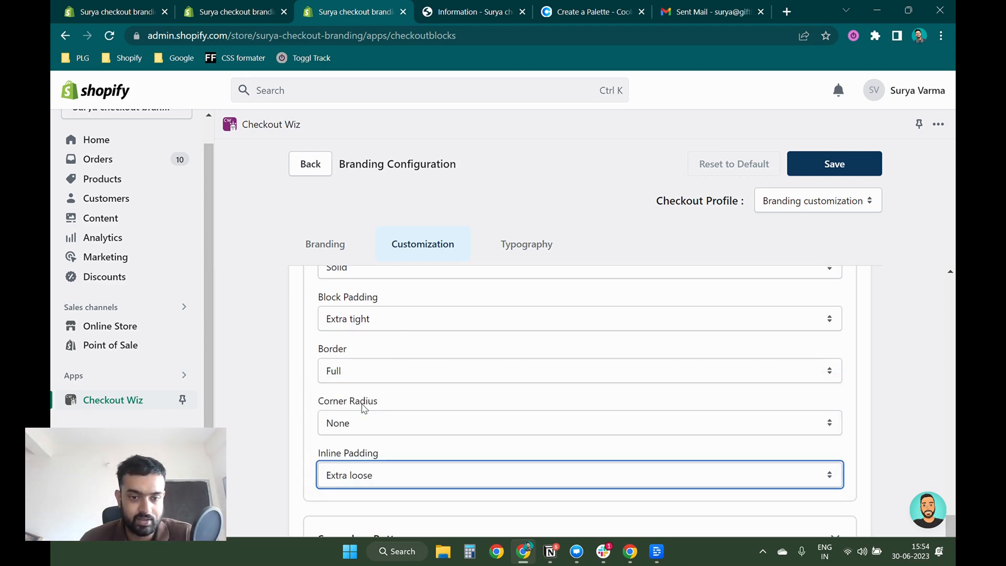
left_click(375, 422)
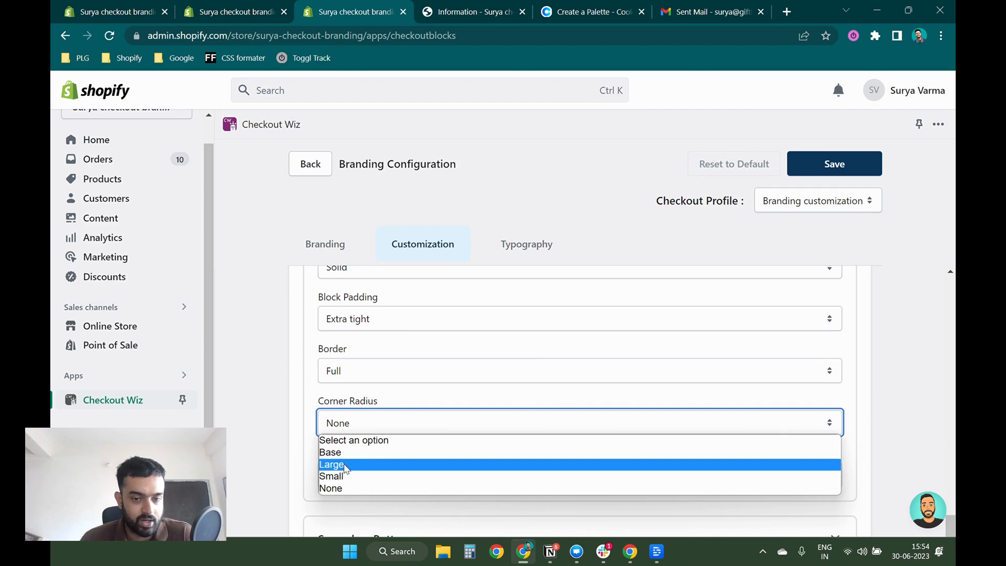
left_click(346, 465)
- Examine the product thumbnail and the Continue to shipping button on the updated checkout page, and return to the branding configuration
key("ctrl+Tab")
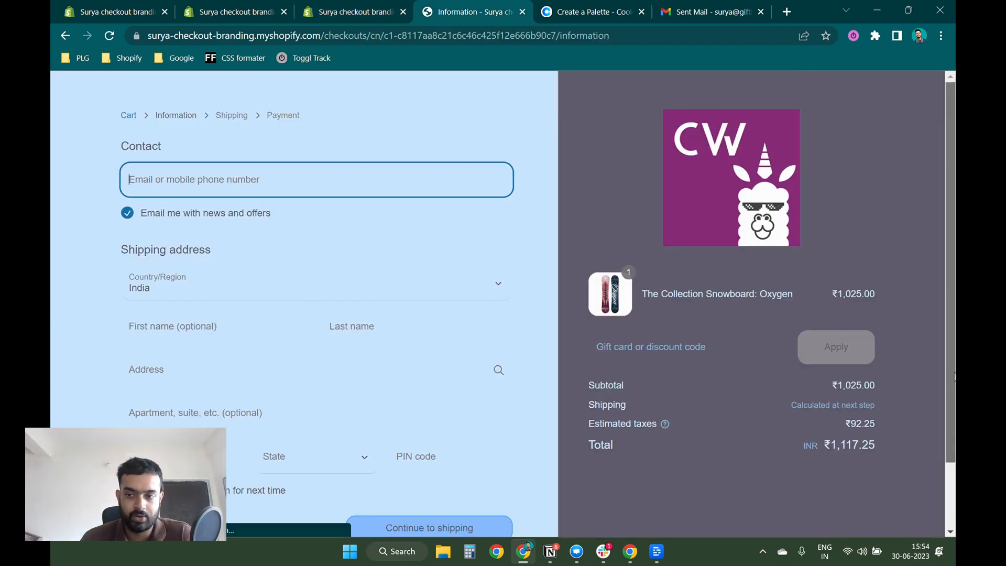
scroll(375, 450, "down", 1)
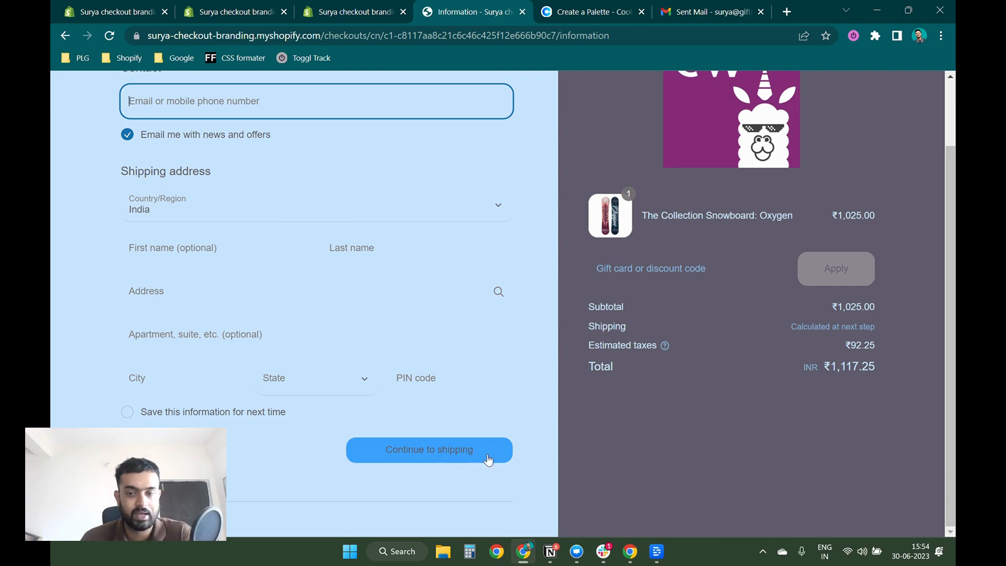
left_click(361, 9)
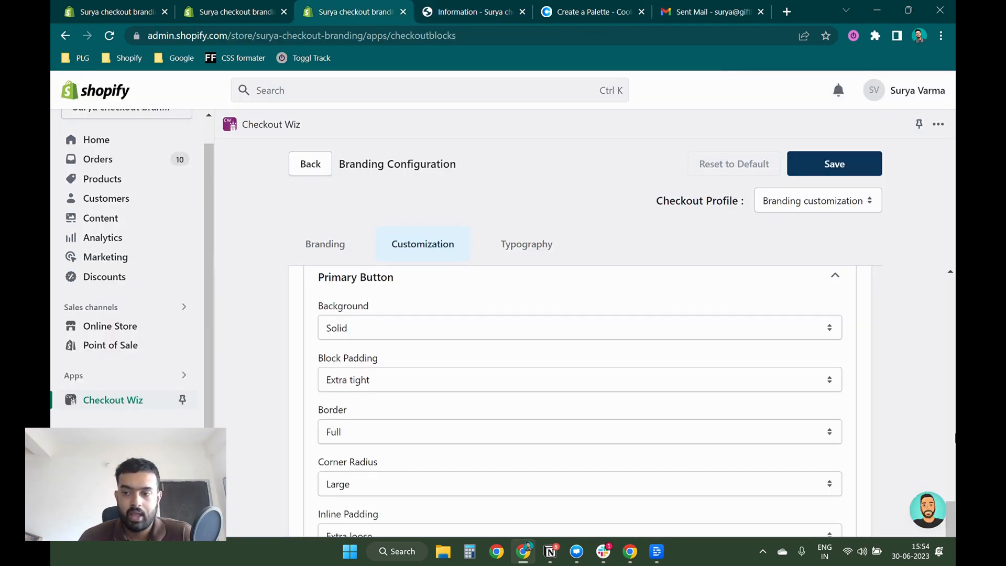
- Open the Typography settings and expand the Primary font section to view its options
left_click(517, 244)
left_click(546, 327)
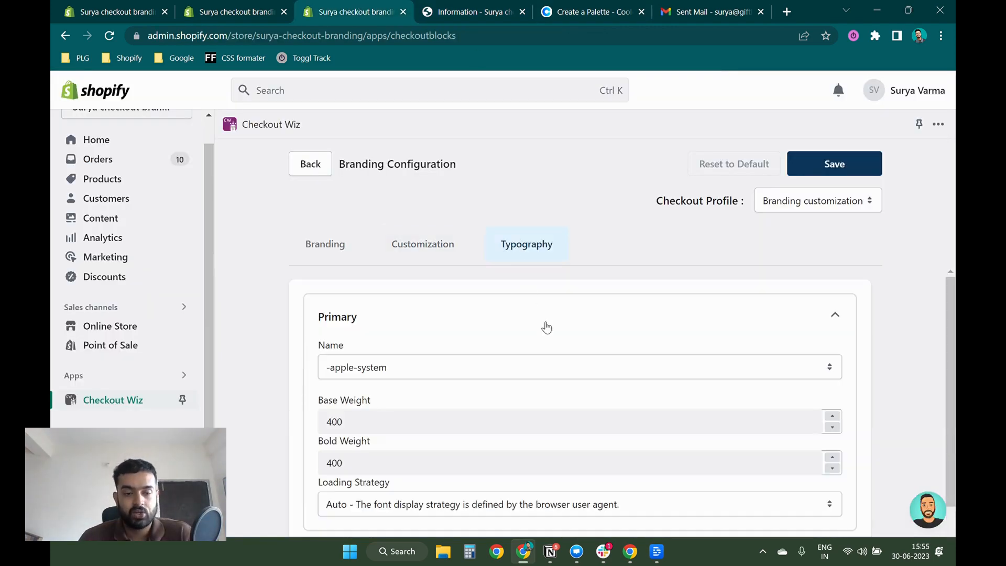
left_click_drag(953, 437, 955, 504)
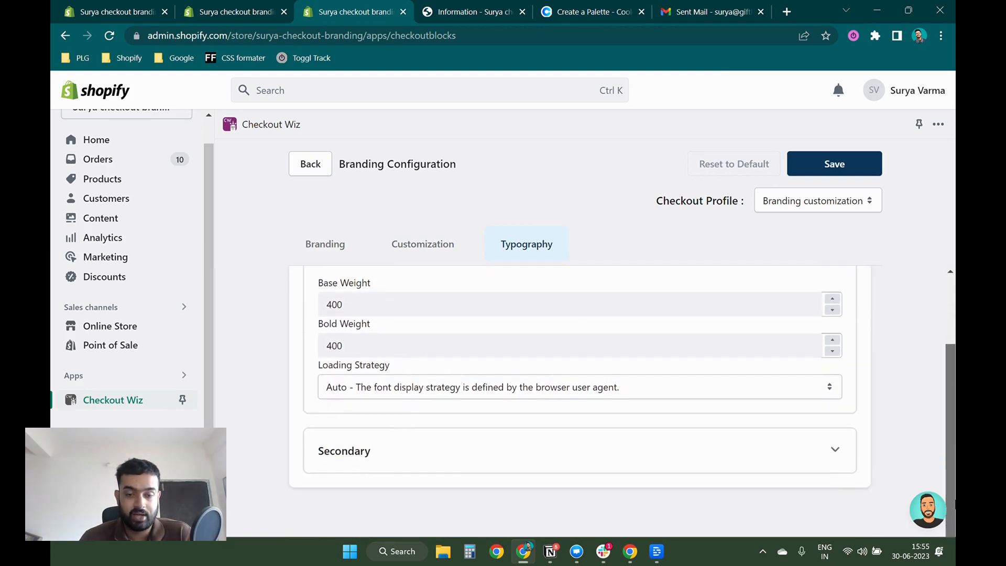
- Examine the section headings, product title and field labels on the checkout page to see where the fonts are used
left_click(482, 11)
left_click_drag(112, 167, 254, 180)
scroll(265, 160, "up", 1)
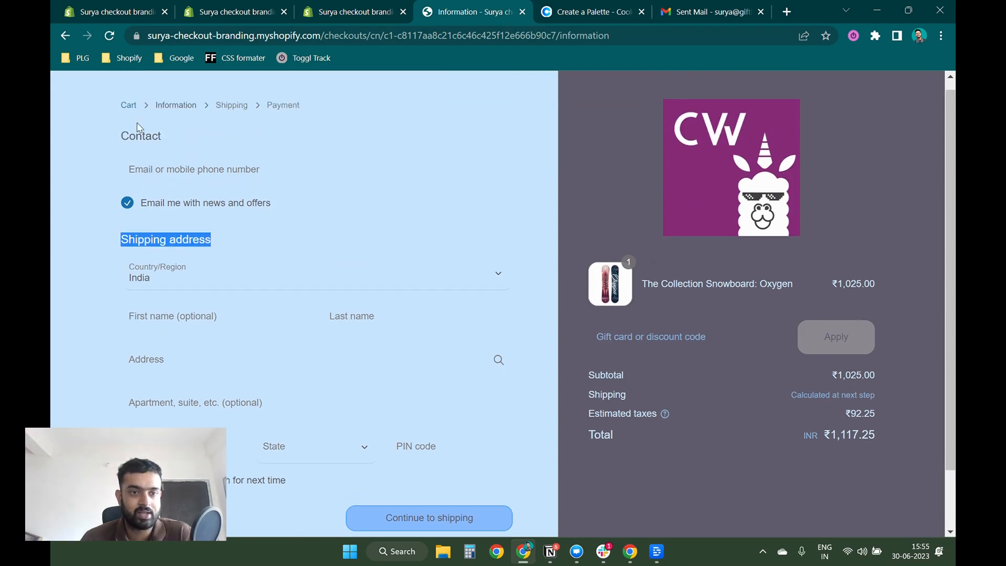
left_click_drag(125, 132, 168, 138)
left_click_drag(649, 284, 794, 285)
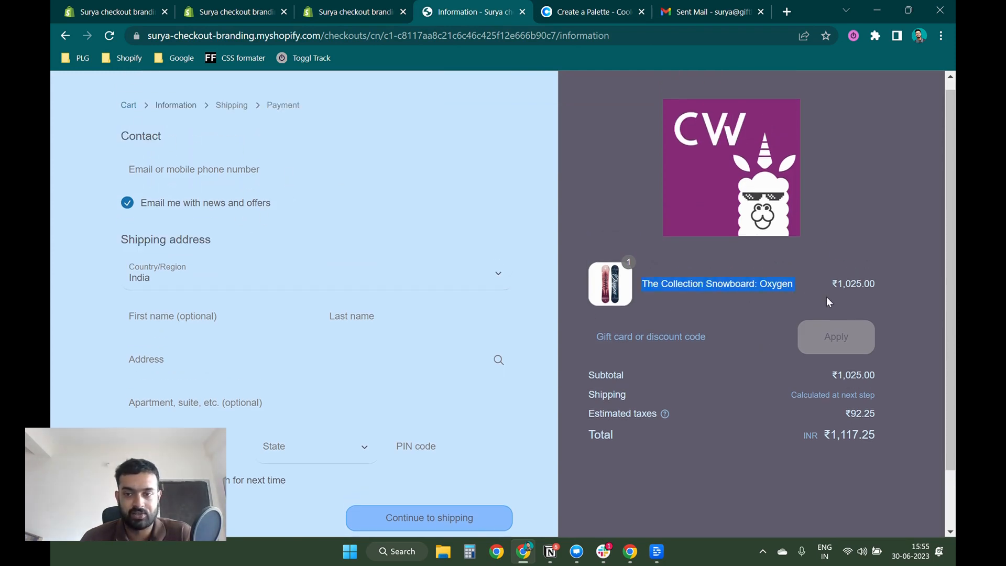
left_click(215, 275)
left_click(209, 237)
left_click_drag(144, 205, 271, 205)
scroll(950, 446, "down", 1)
left_click_drag(954, 446, 946, 496)
- Review the primary font's Bold Weight in the typography settings and set the font name to Custom font
left_click(344, 8)
left_click_drag(943, 417, 948, 388)
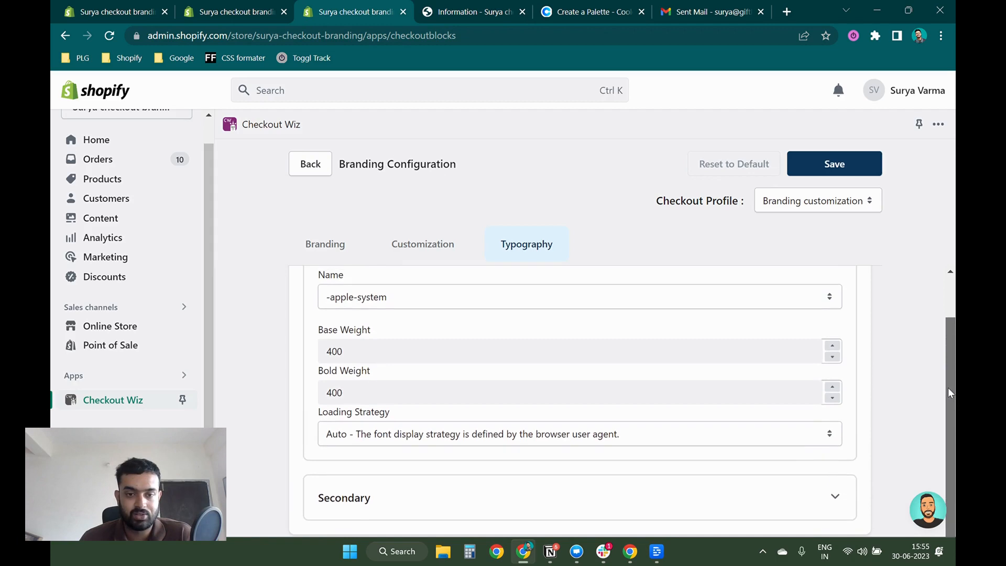
left_click(368, 396)
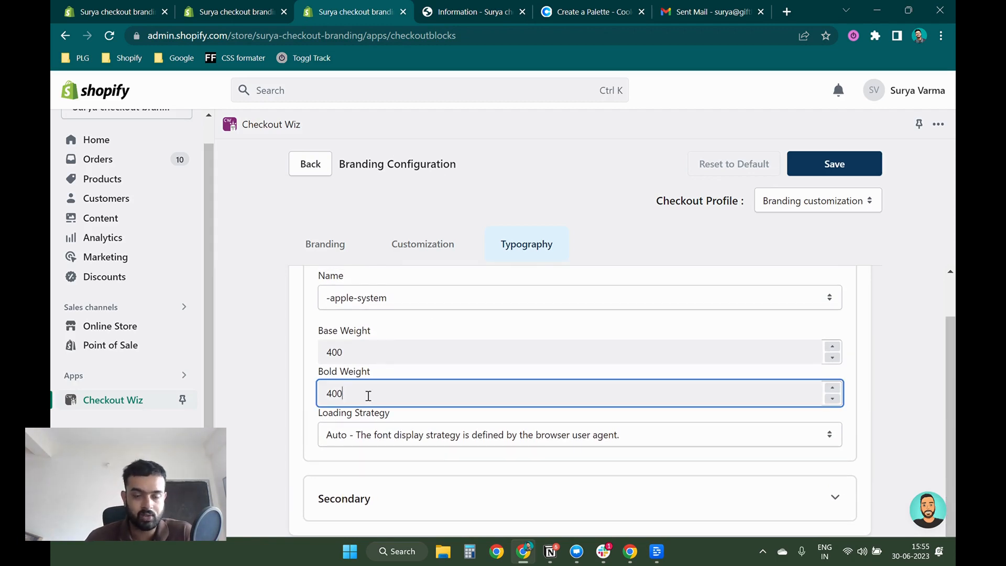
left_click_drag(368, 396, 317, 401)
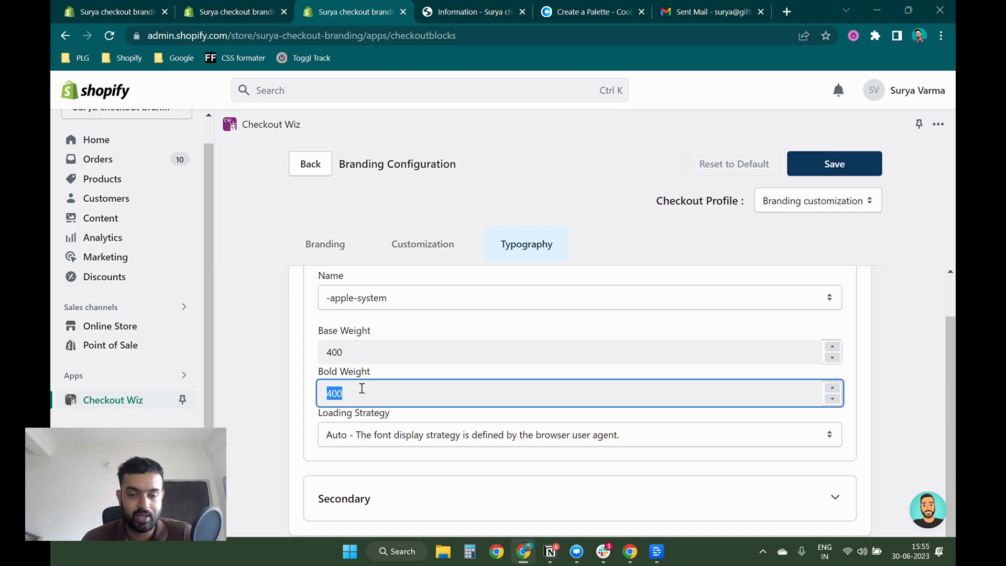
left_click(417, 390)
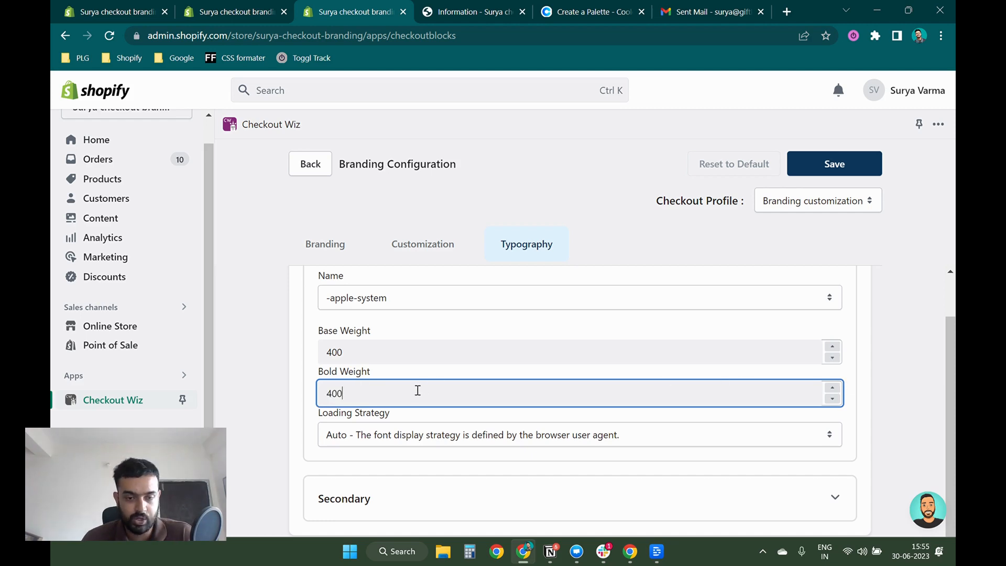
left_click(443, 303)
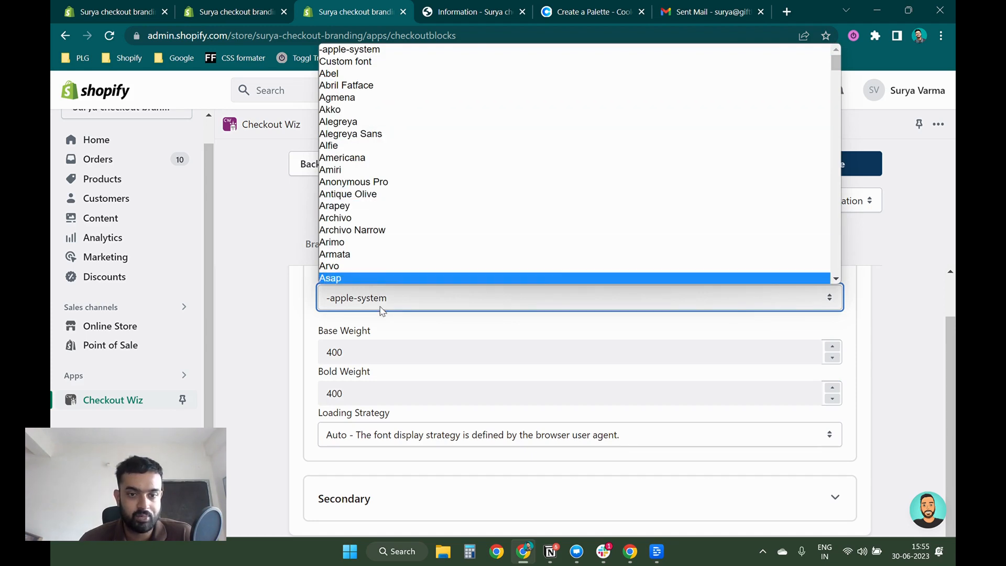
left_click(365, 61)
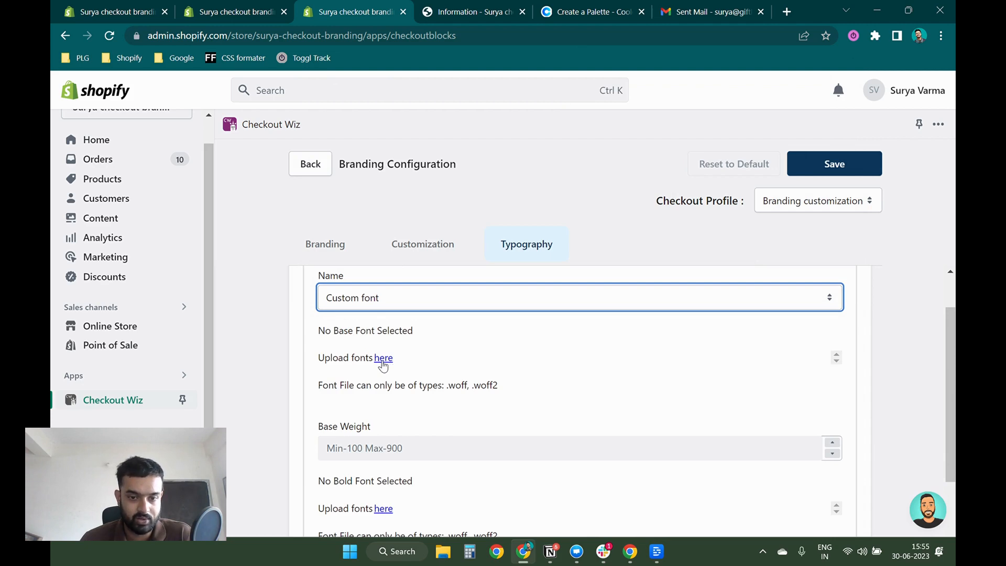
- Review the accepted custom font file types and replace Custom font with one of the listed fonts as the primary font's name
mouse_move(433, 386)
left_mouse_down()
mouse_move(504, 391)
mouse_move(448, 387)
left_mouse_up()
left_click(509, 388)
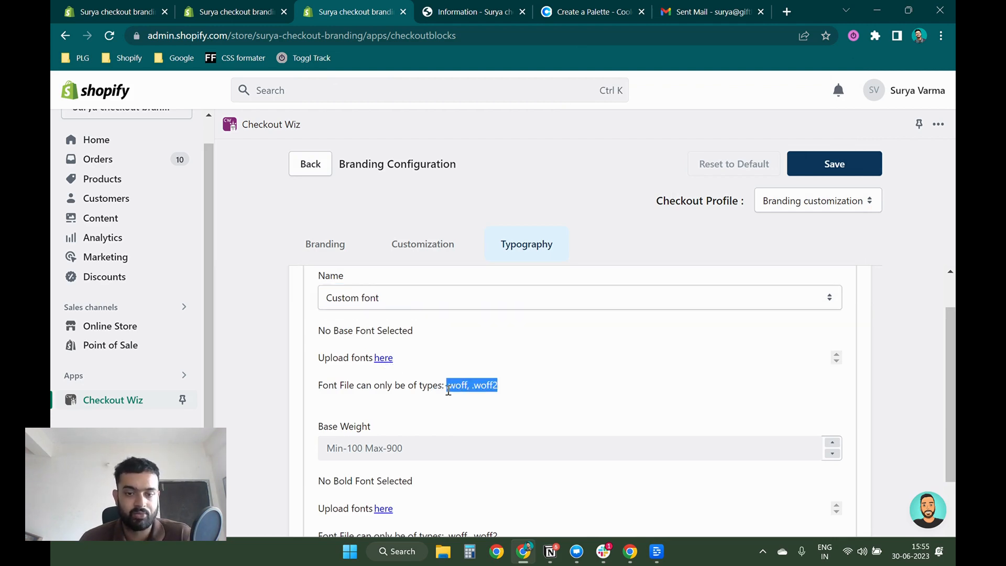
left_click(441, 299)
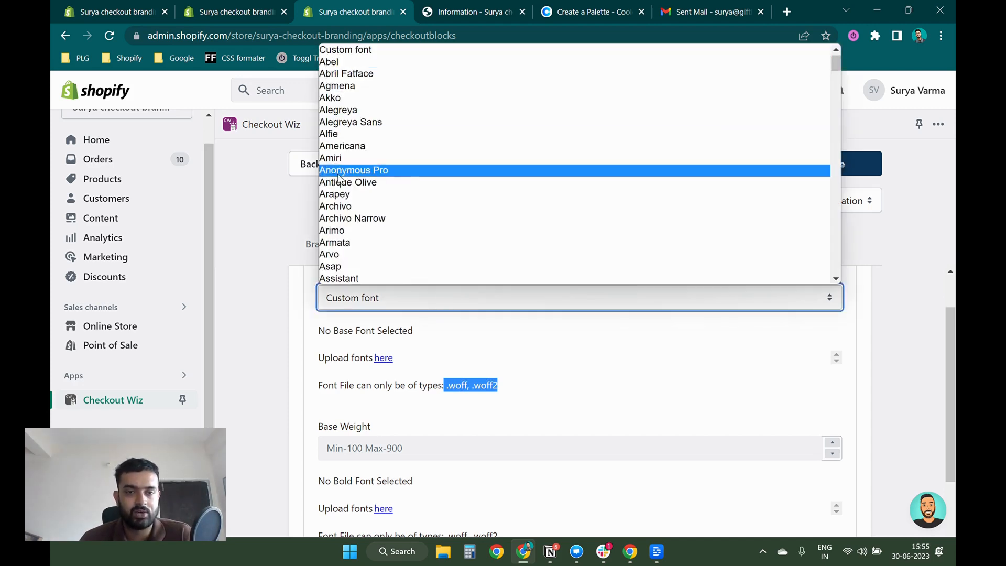
left_click(330, 254)
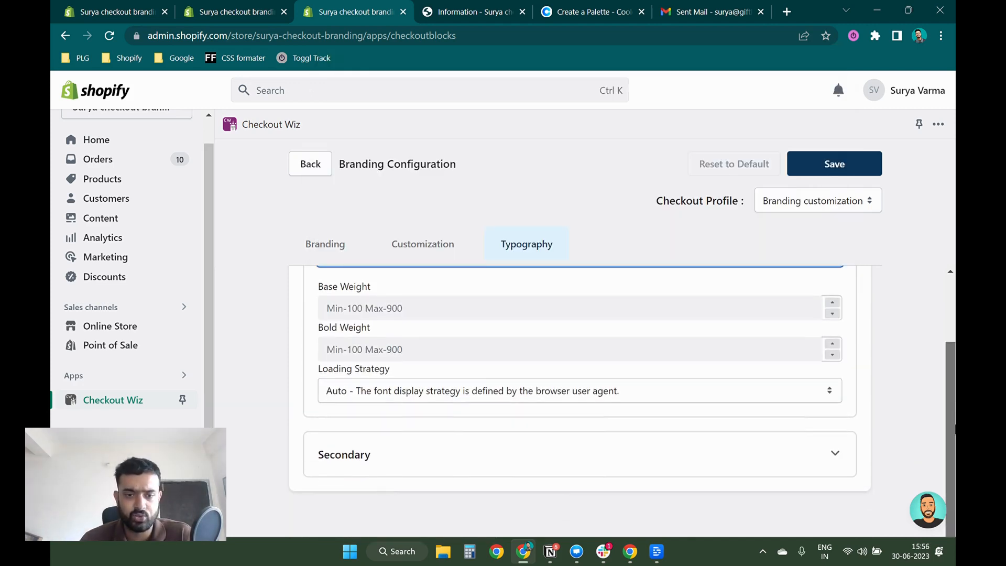
- Set the primary font's Base Weight to 500 and Bold Weight to 900, and save the branding configuration
left_click(414, 297)
type("500")
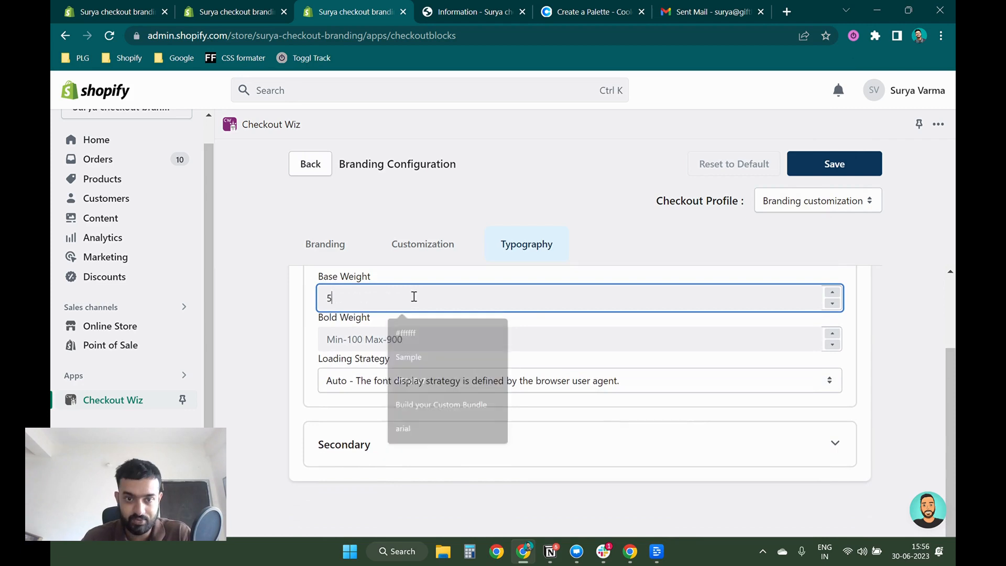
left_click(376, 336)
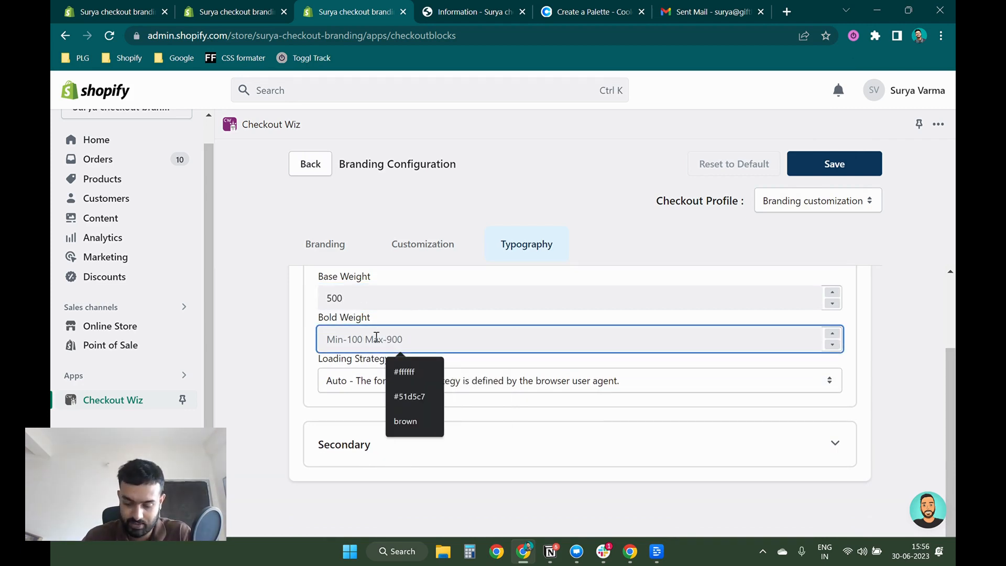
type("900")
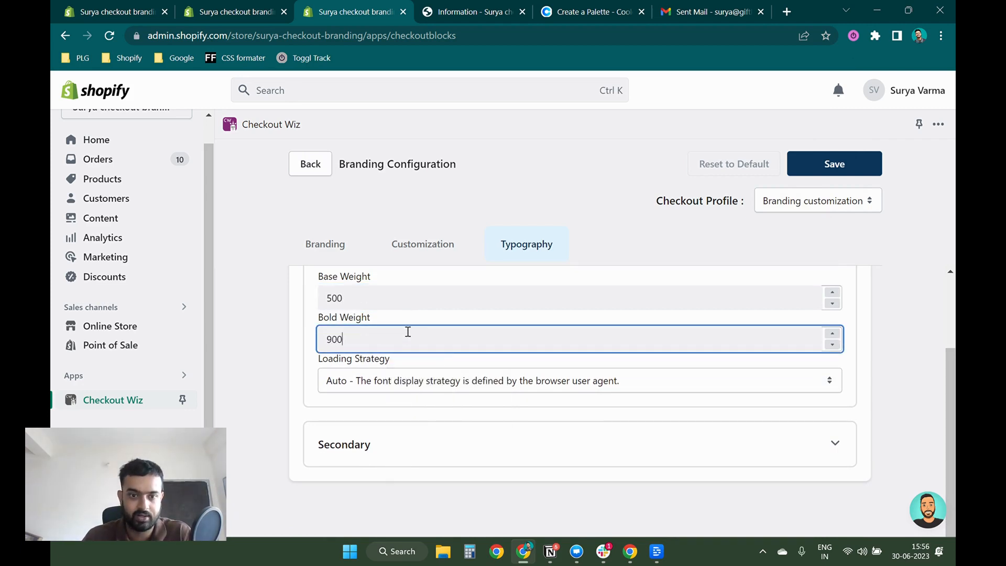
left_click(856, 162)
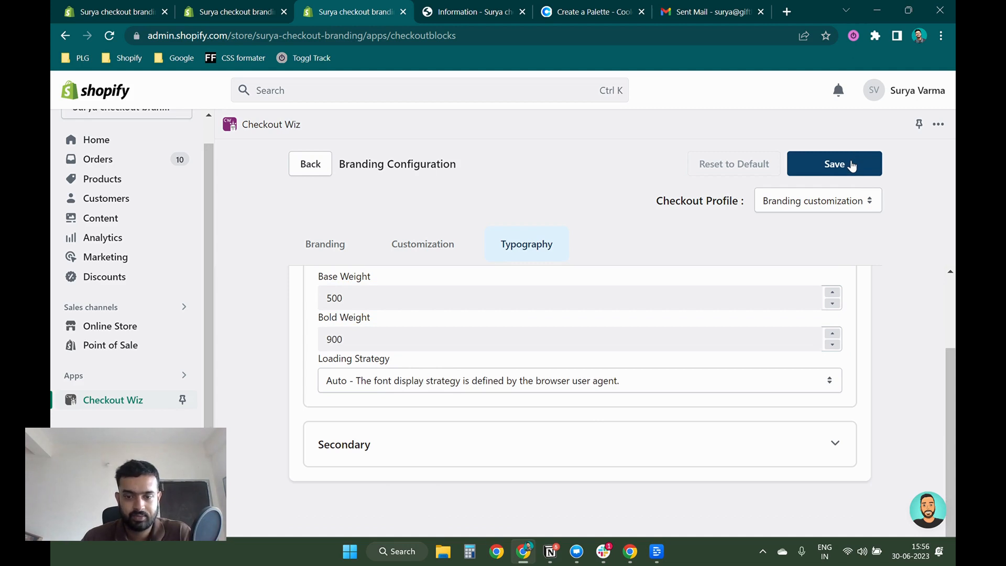
- Examine the fonts on the updated checkout page and return to the Customization settings of the branding configuration
left_click(453, 7)
left_click(326, 258)
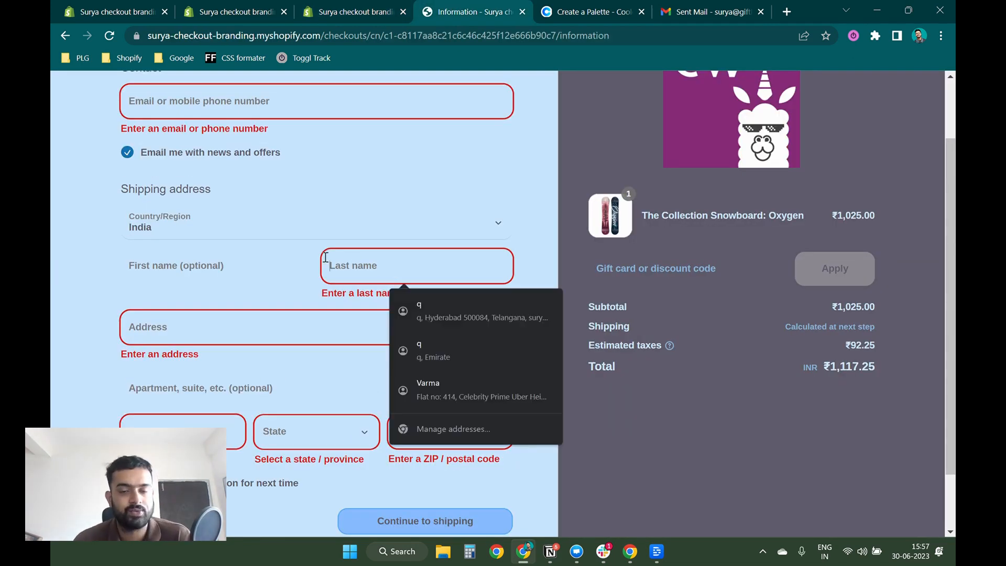
left_click(341, 13)
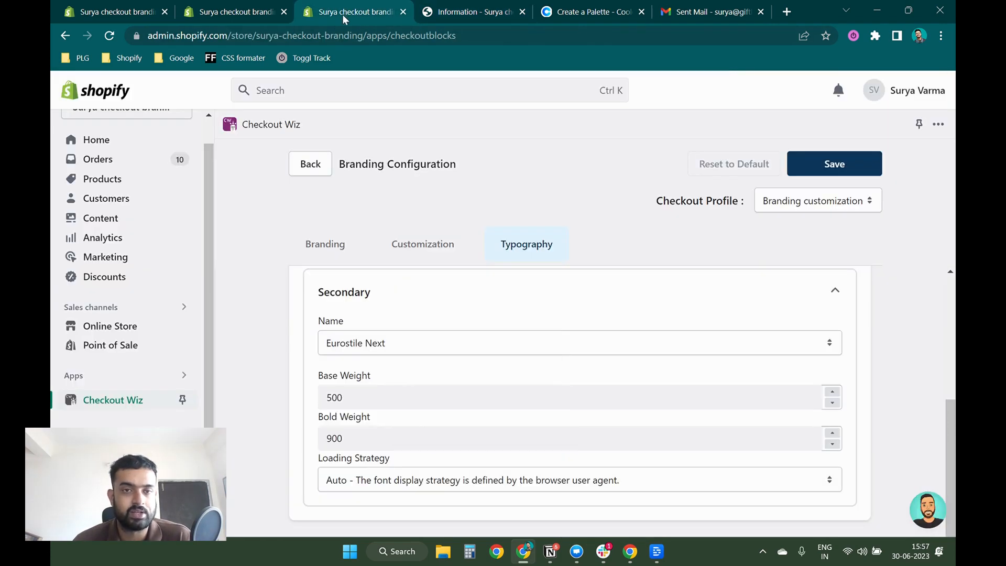
left_click(398, 248)
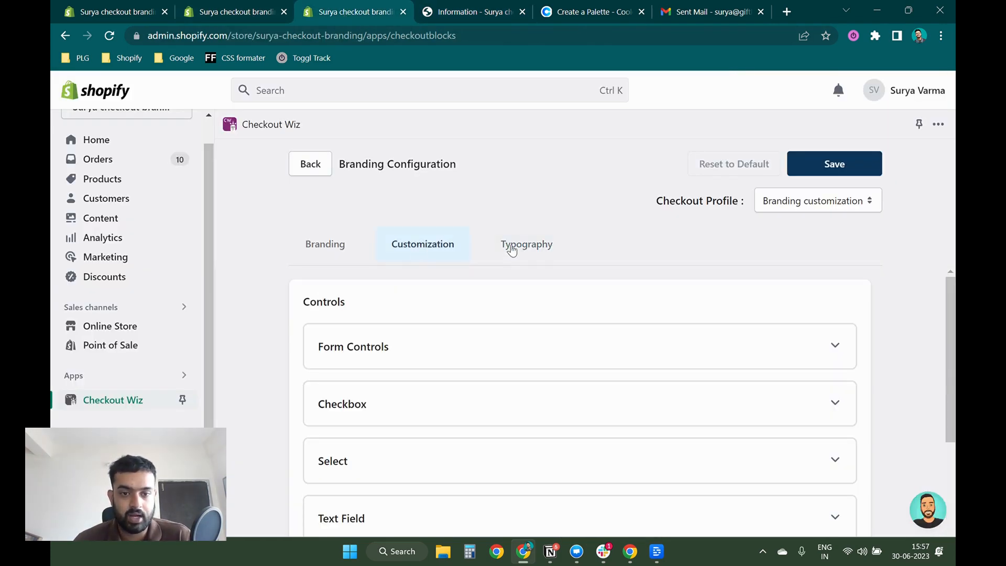